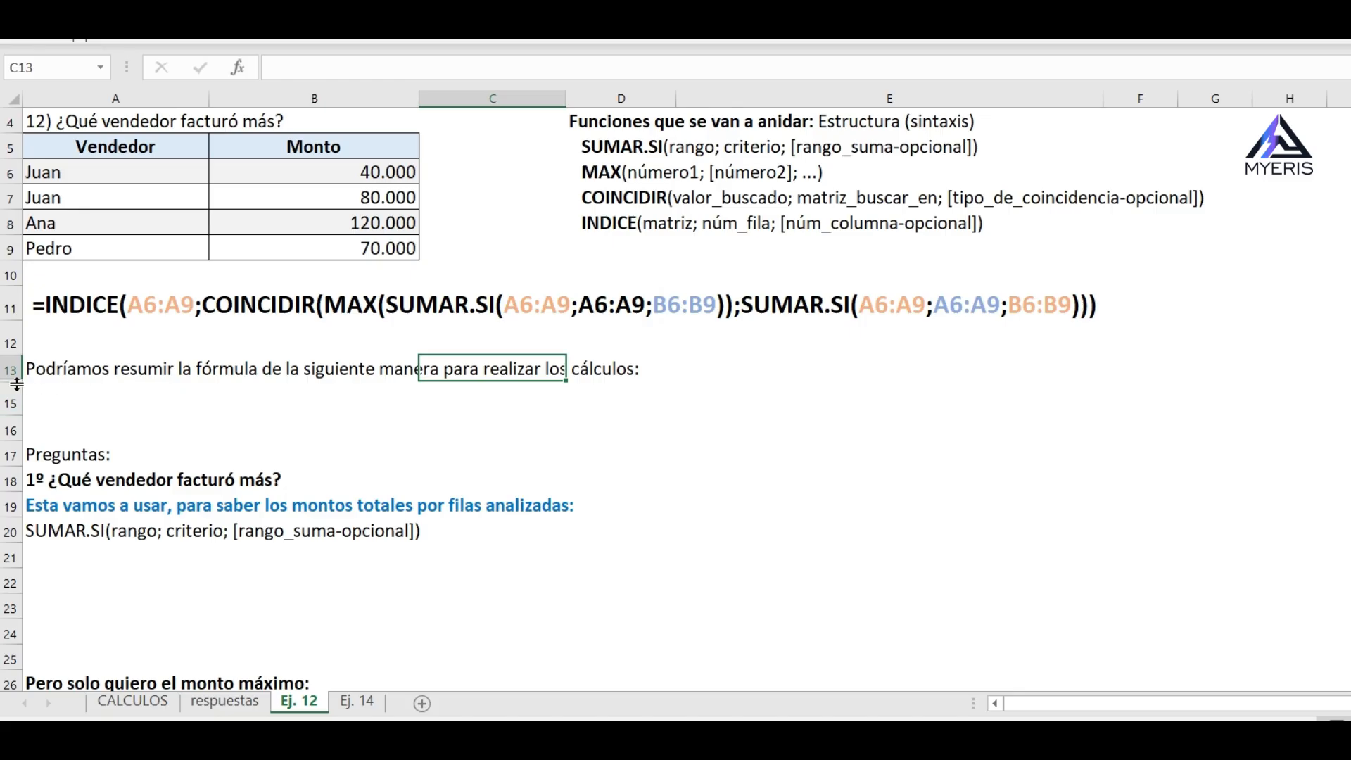
Unhide row 14, just below the note about summarizing the nested formula
double_click(17, 384)
click(120, 407)
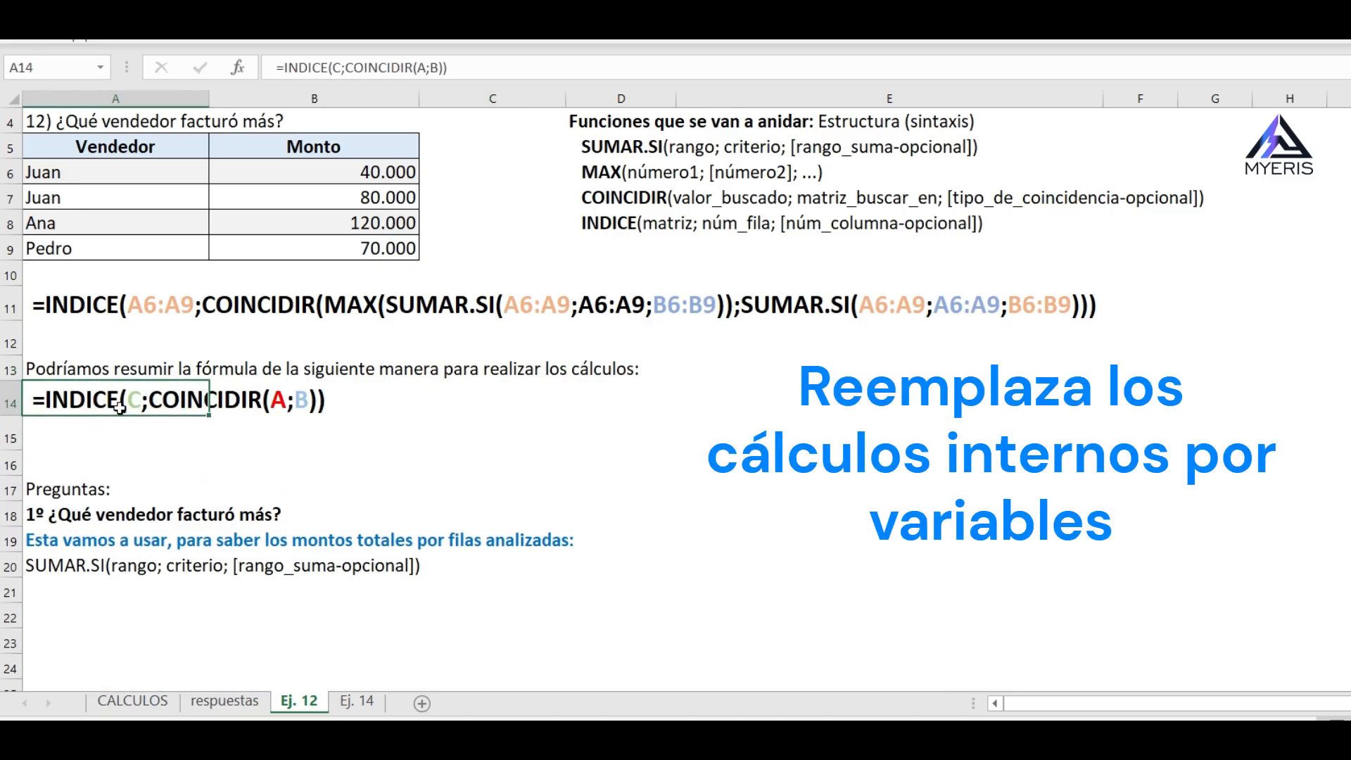
click(239, 432)
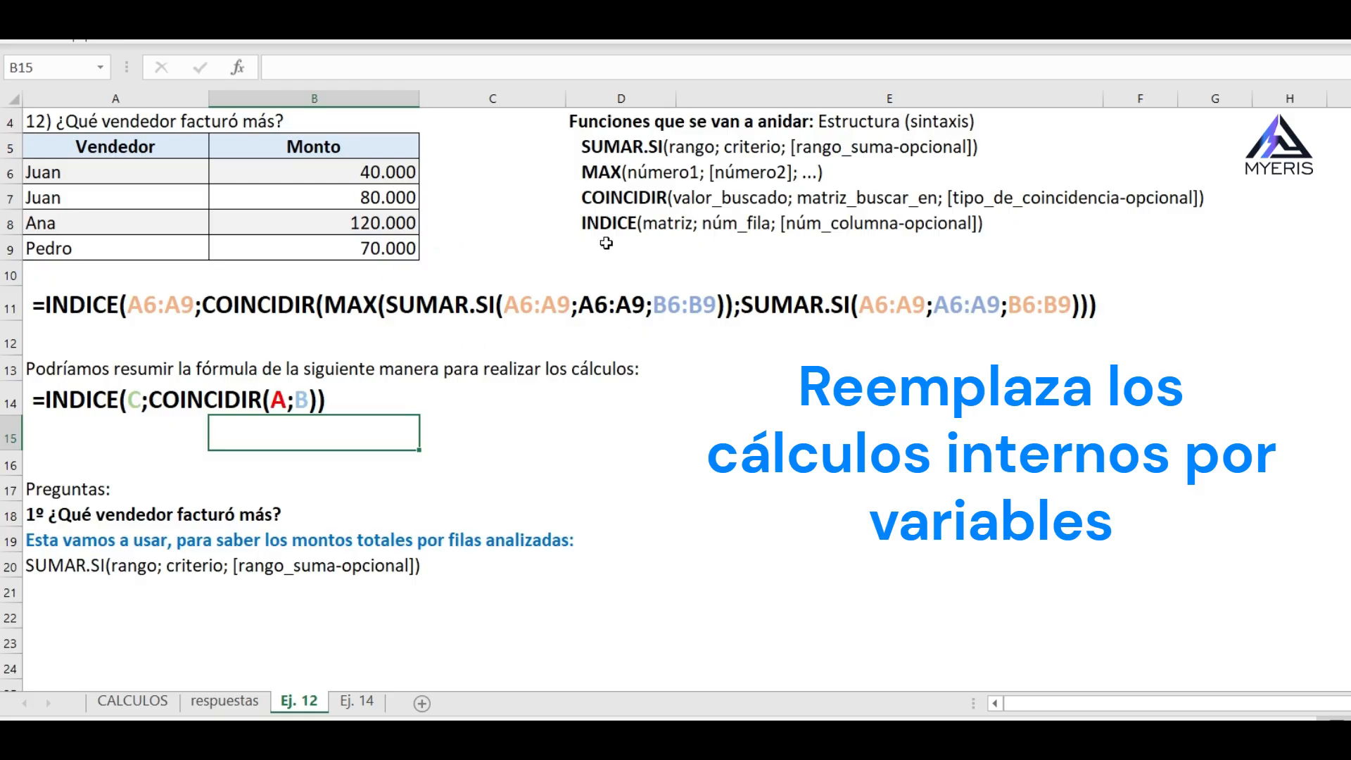
click(298, 400)
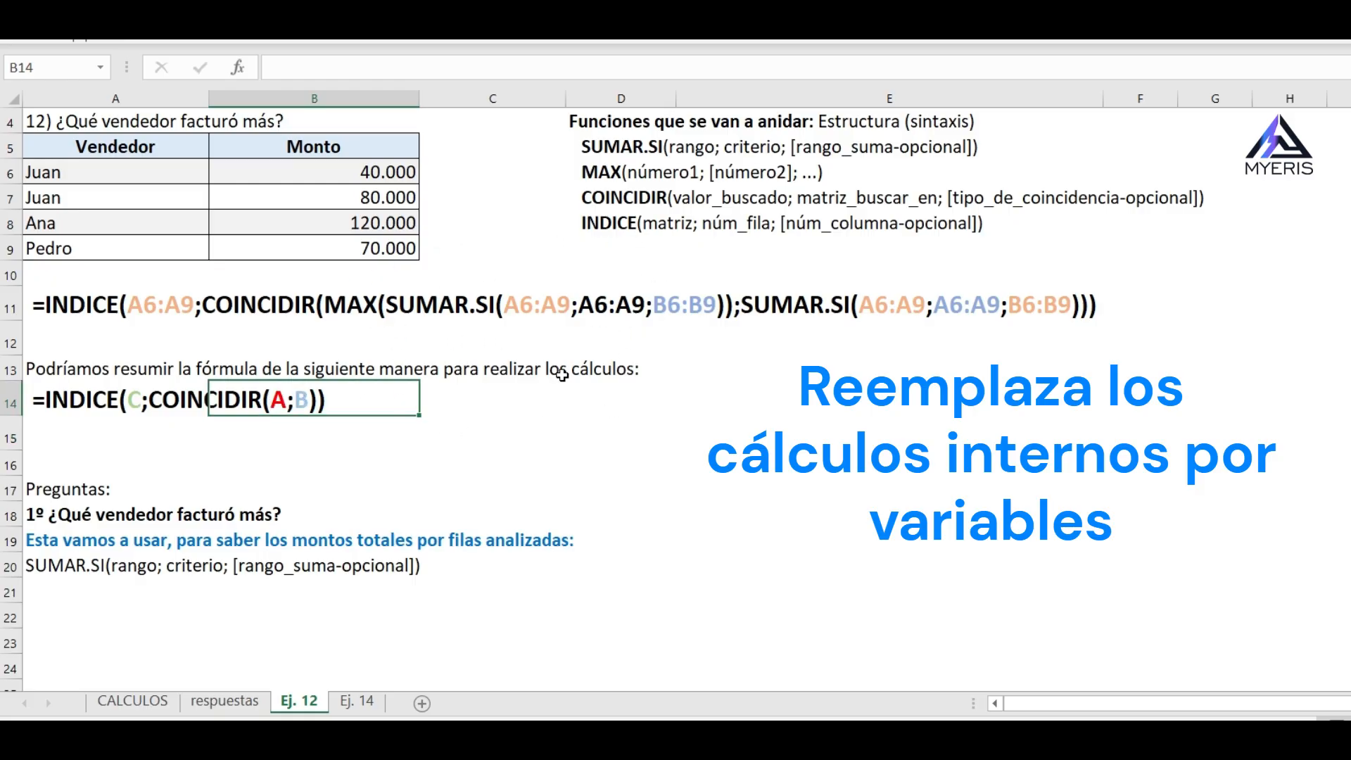
click(501, 471)
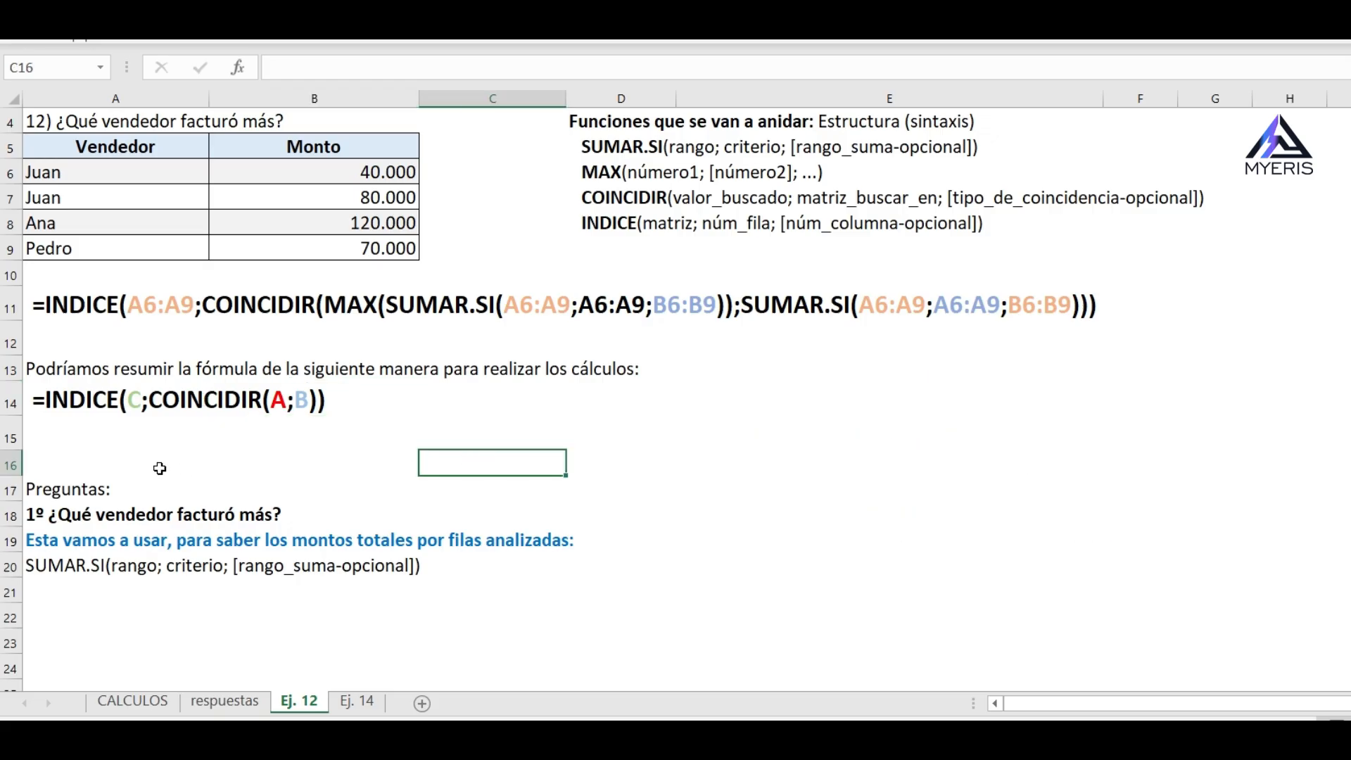
Start a SUMAR.SI formula in A21 with the Vendedor names A6:A9 as the range
click(51, 485)
scroll(52, 486, down, 2)
scroll(51, 477, down, 1)
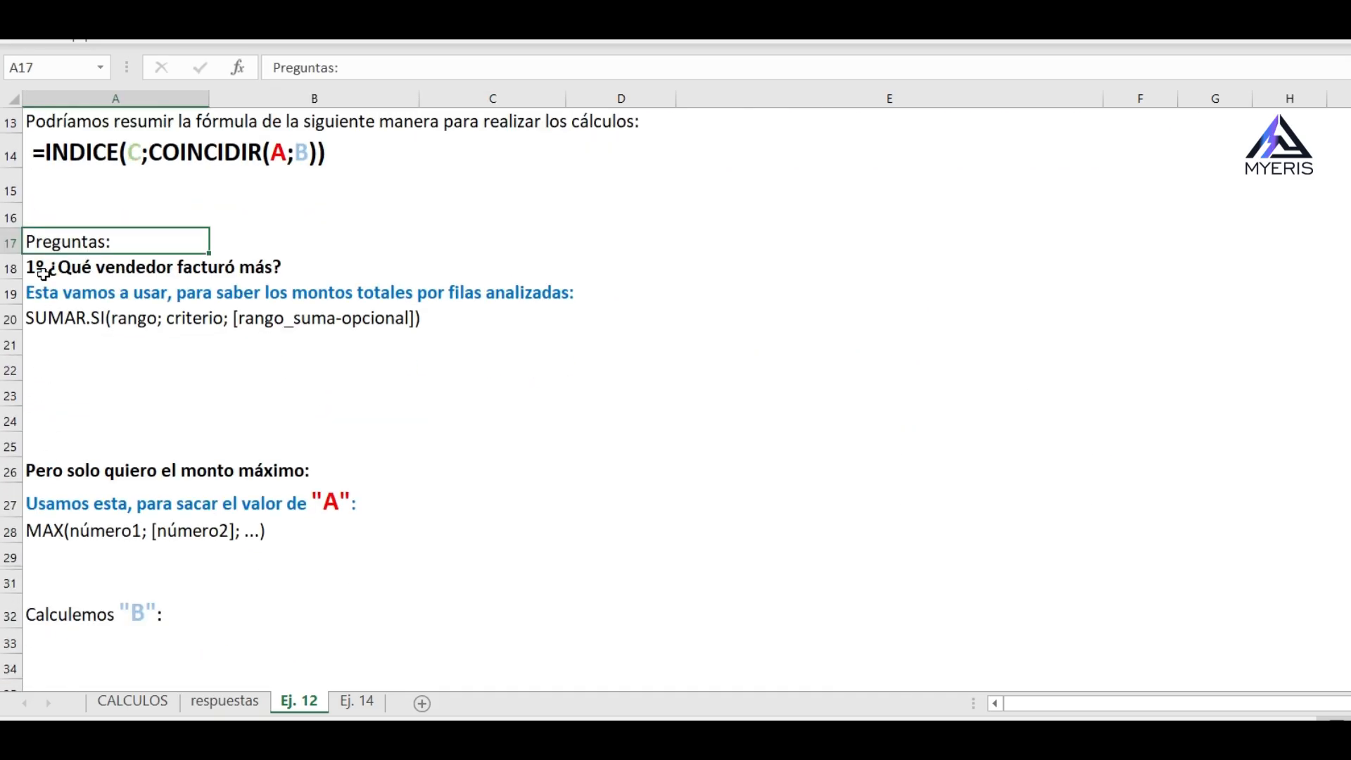
click(43, 274)
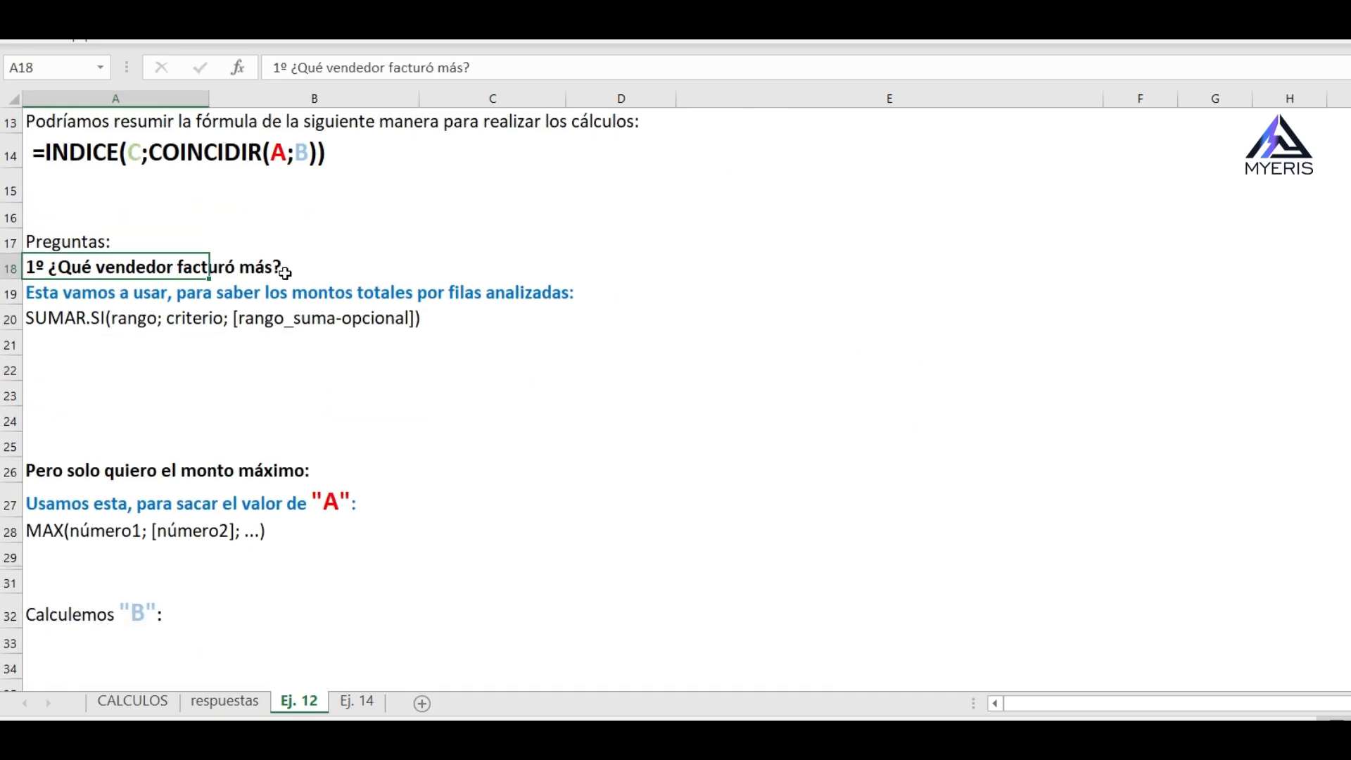
click(48, 322)
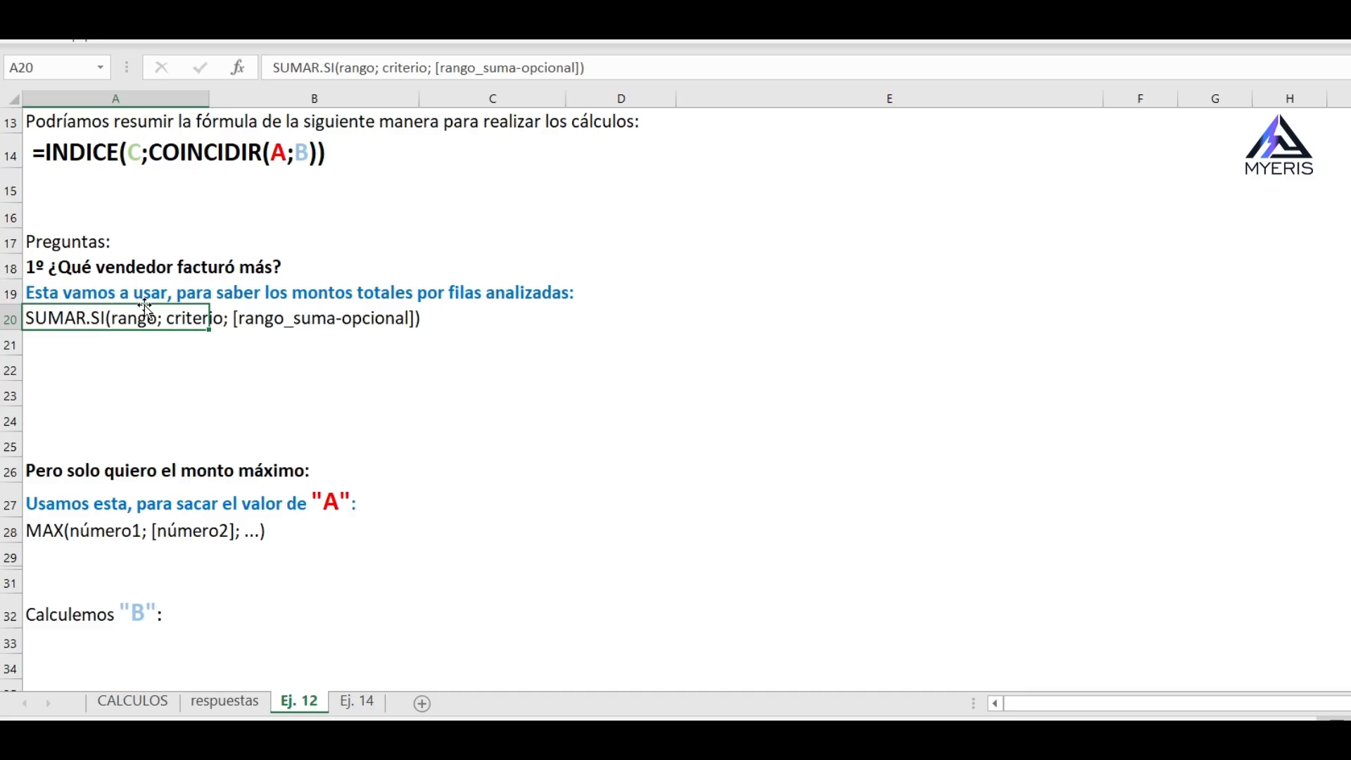
click(142, 345)
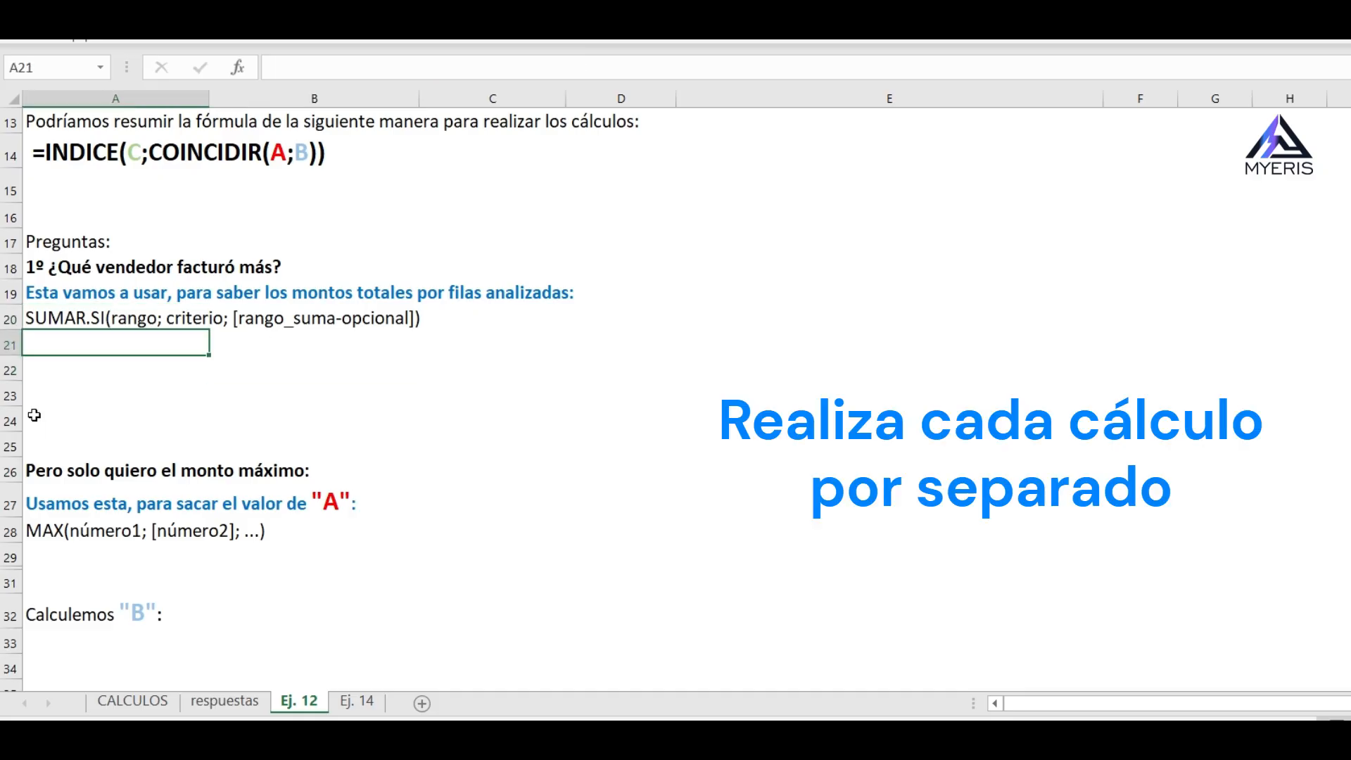
text(=sumar)
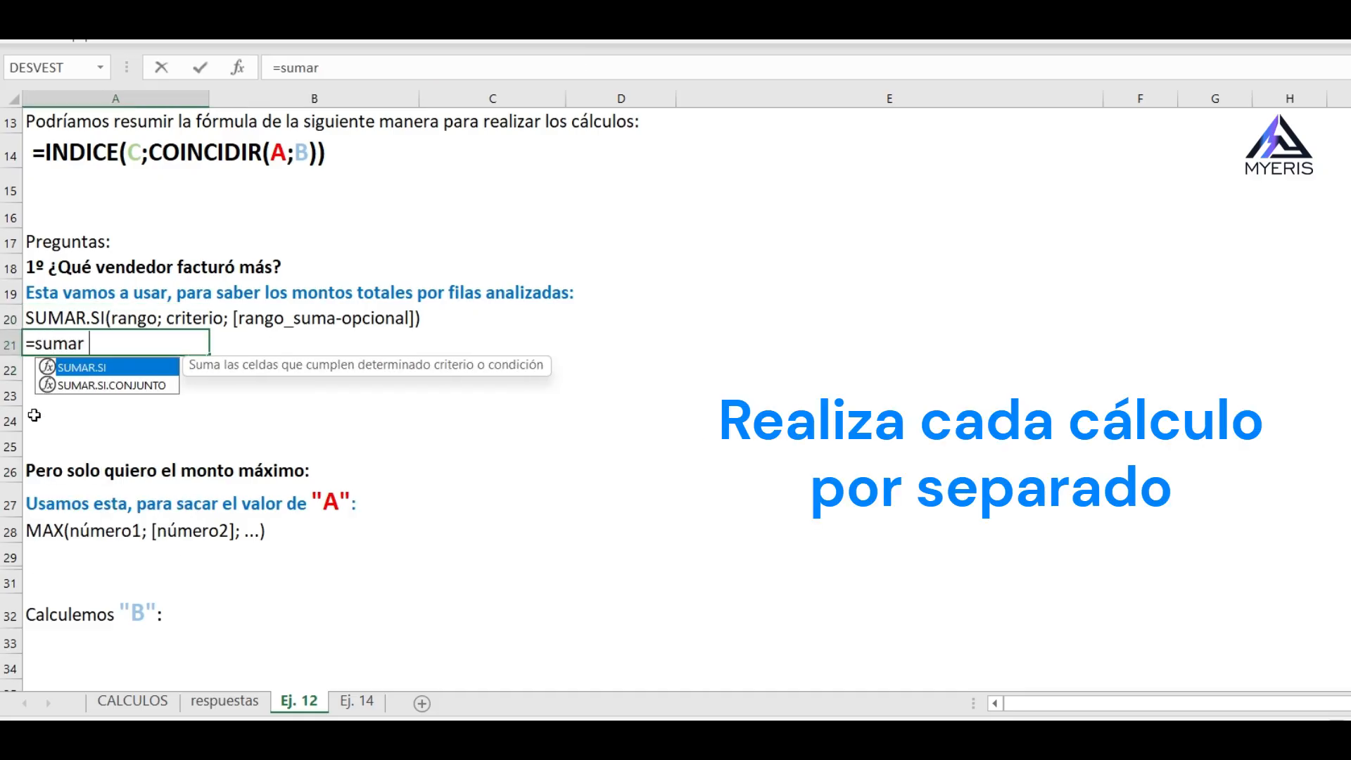
text(.si()
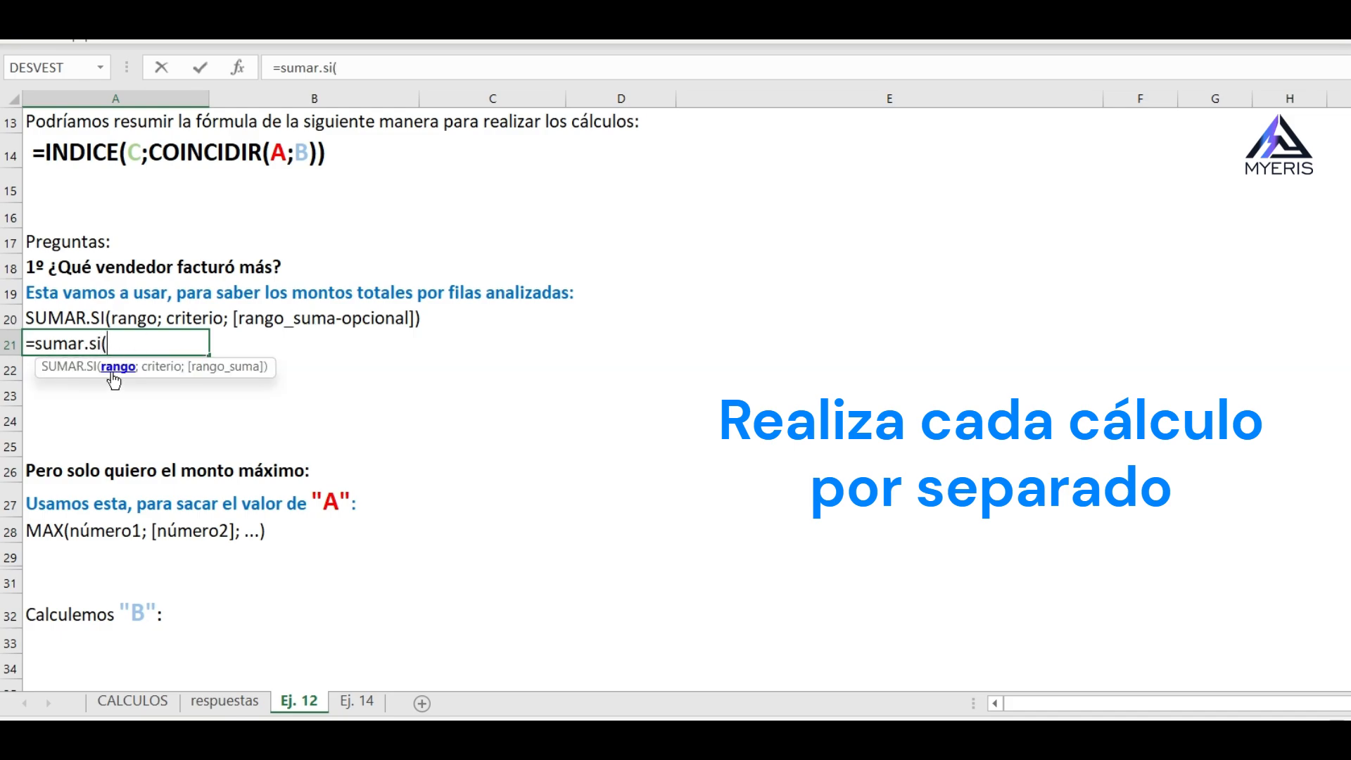
scroll(113, 352, up, 4)
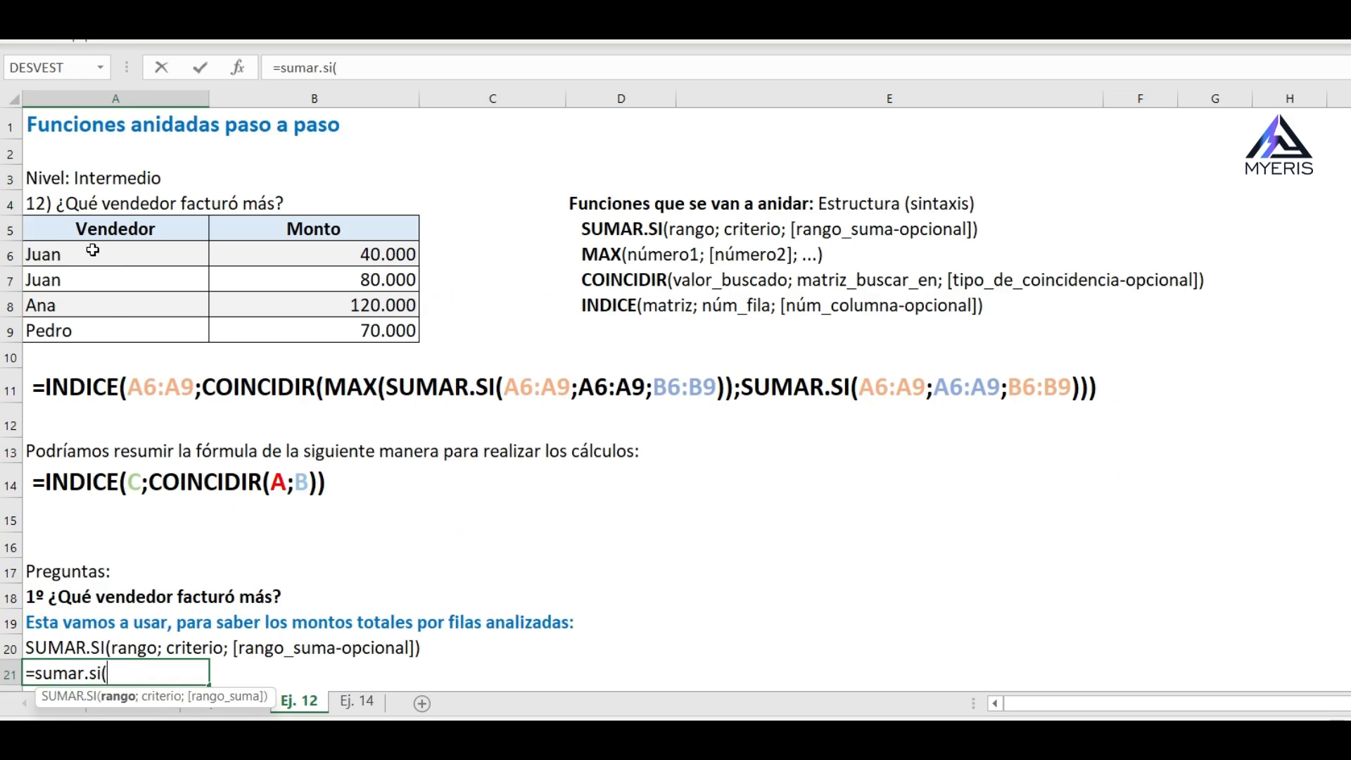
drag(92, 250, 97, 331)
text(;)
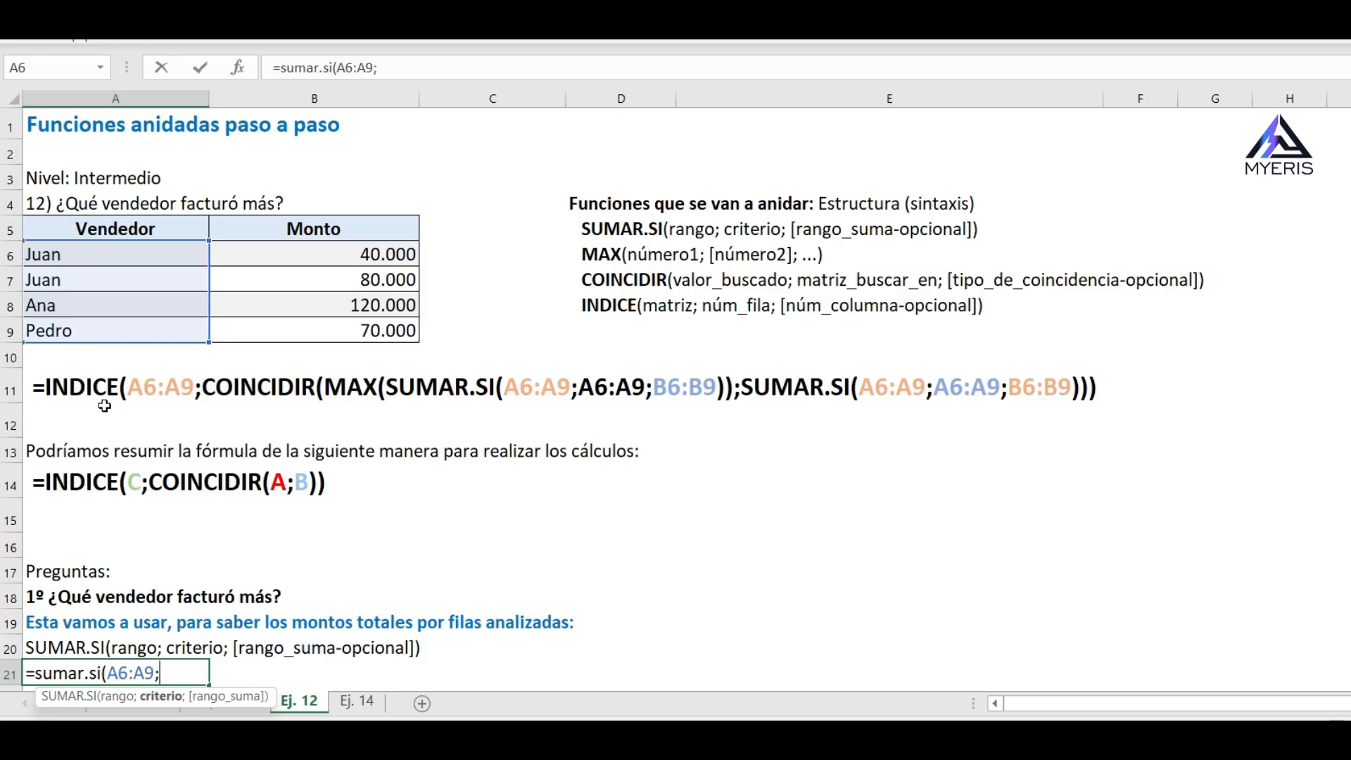
Complete the A21 SUMAR.SI formula with A6:A9 as the criteria and the Monto values B6:B9 as the sum range
scroll(127, 457, down, 1)
scroll(181, 565, up, 1)
drag(117, 252, 116, 326)
text(;)
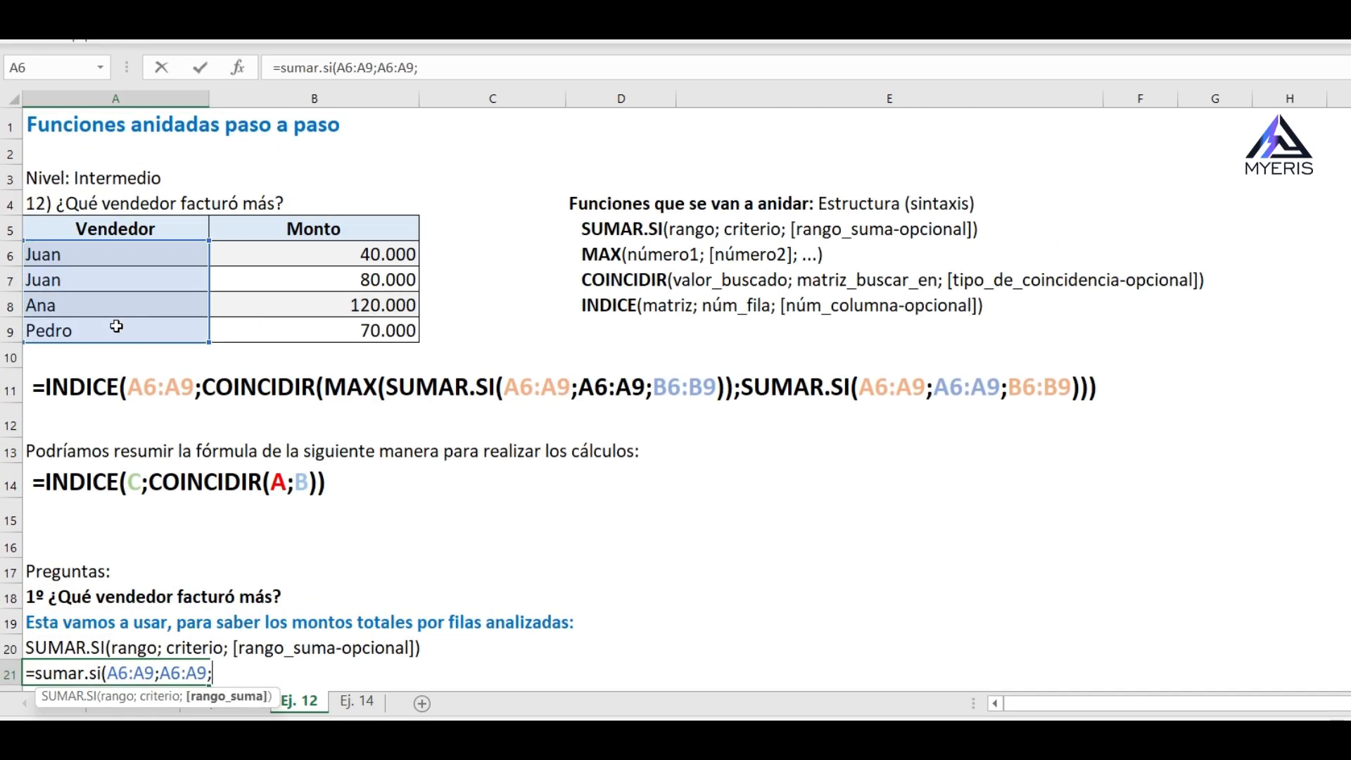
scroll(116, 331, down, 2)
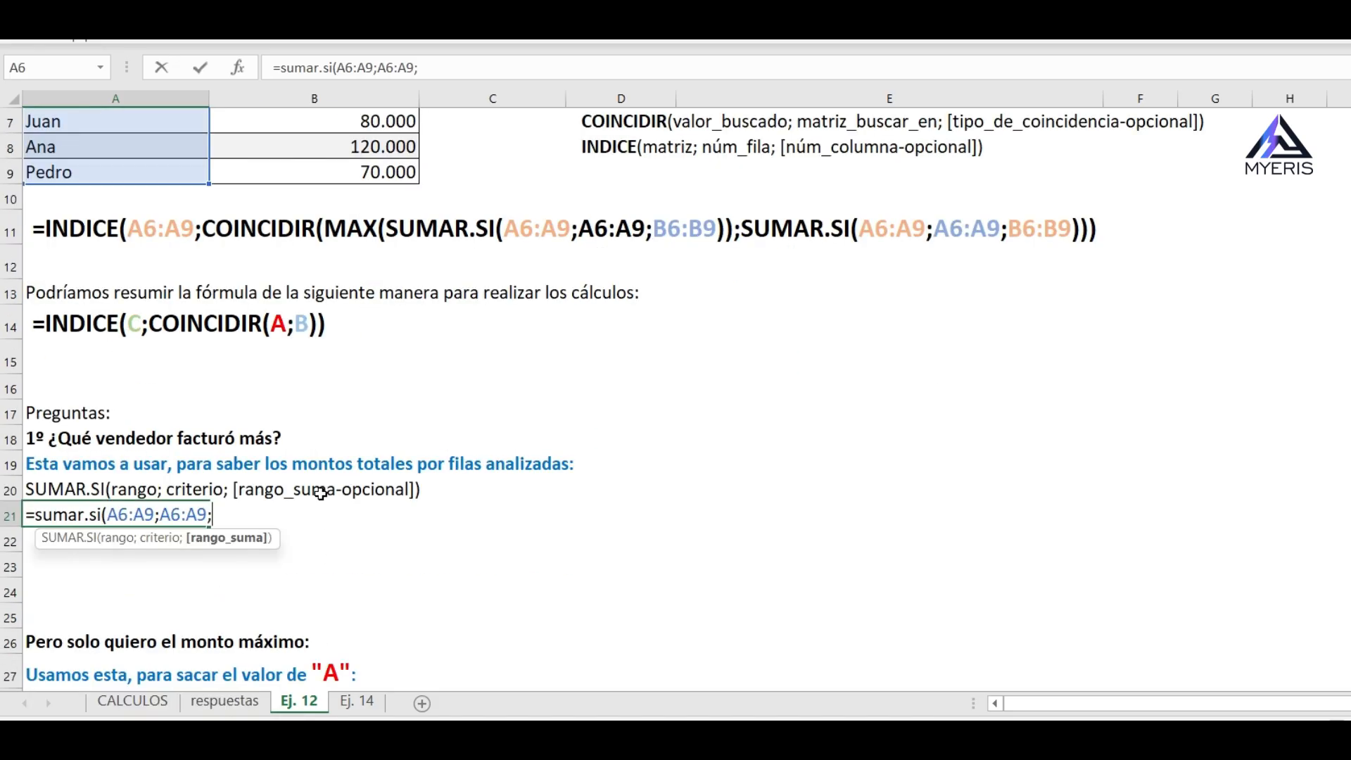
scroll(309, 493, up, 2)
drag(281, 254, 282, 325)
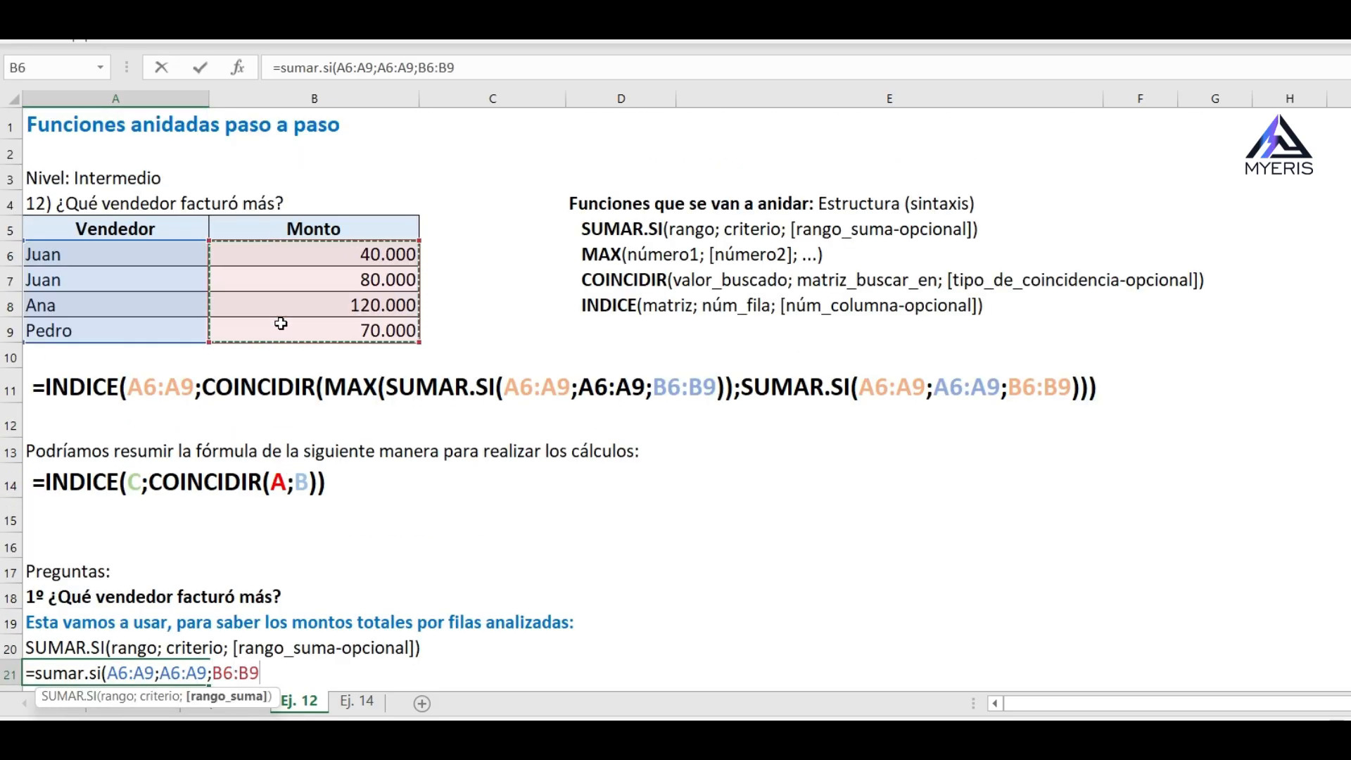
text())
key(Return)
scroll(274, 324, down, 3)
scroll(269, 347, down, 1)
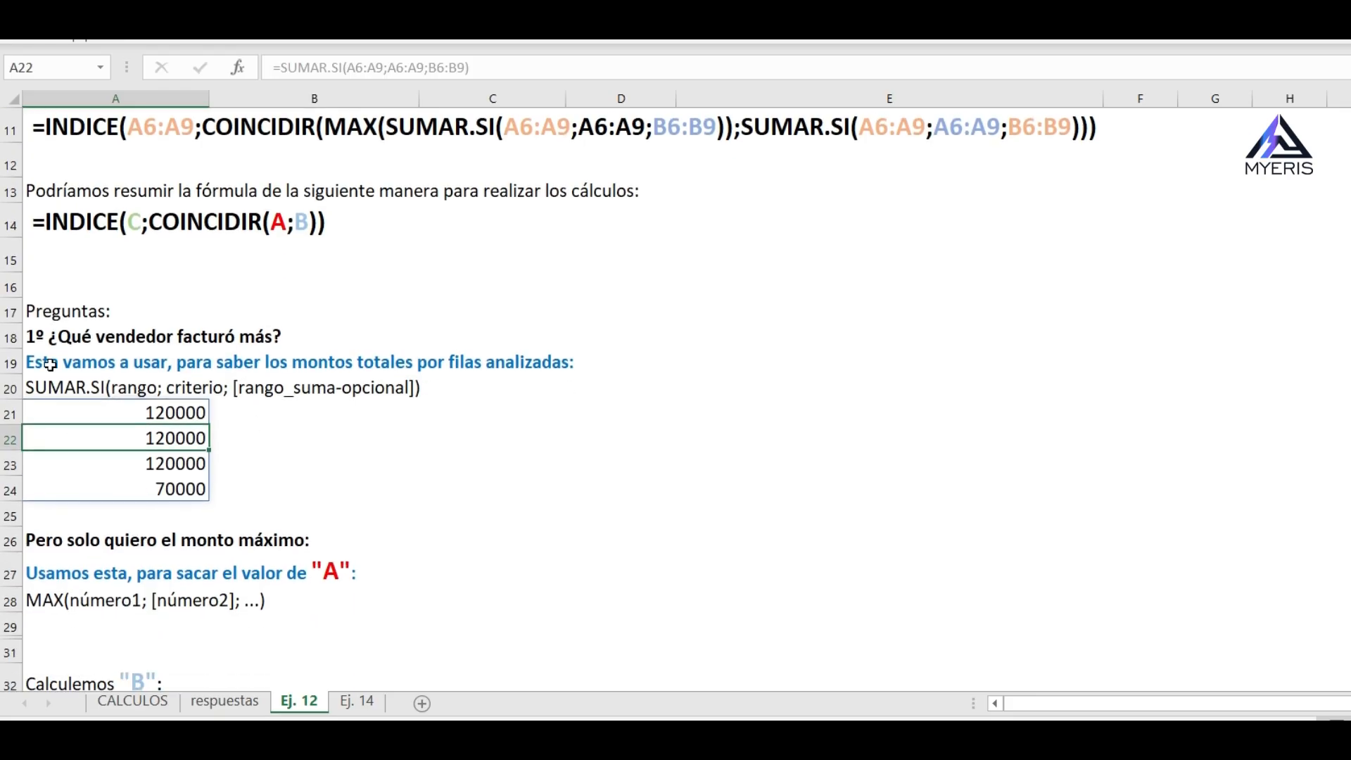
drag(176, 361, 513, 359)
click(622, 482)
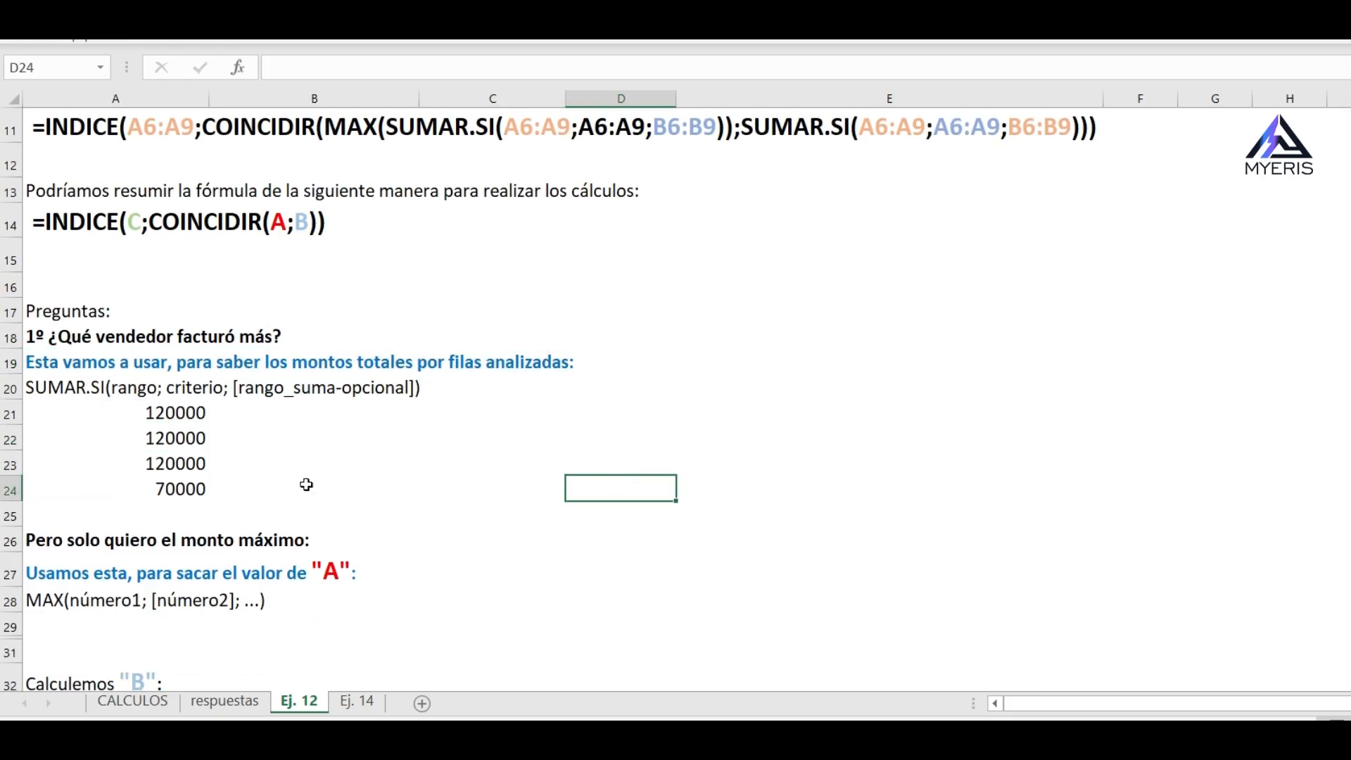
Calculate value "A" in A29 with a MAX formula over the spilled totals, A21#
scroll(173, 464, down, 2)
drag(140, 350, 303, 352)
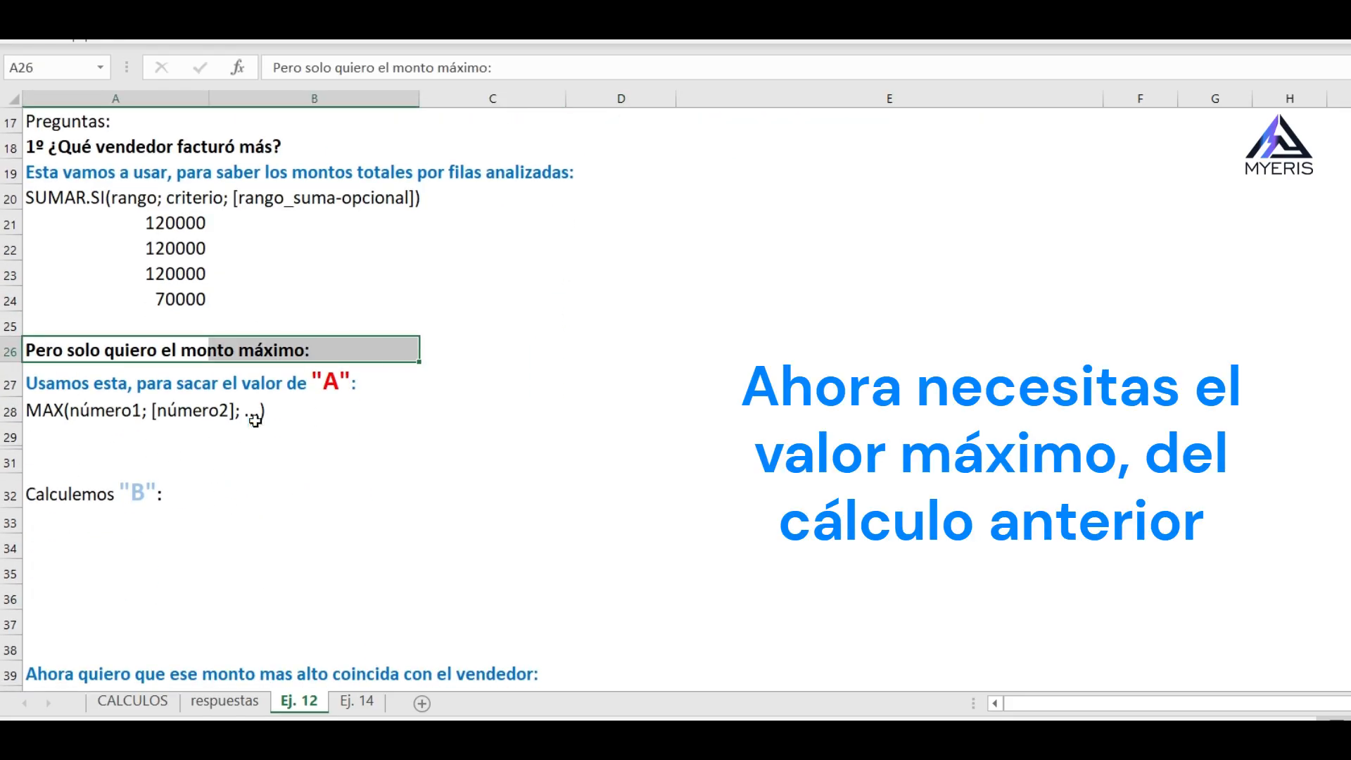
click(71, 383)
click(57, 414)
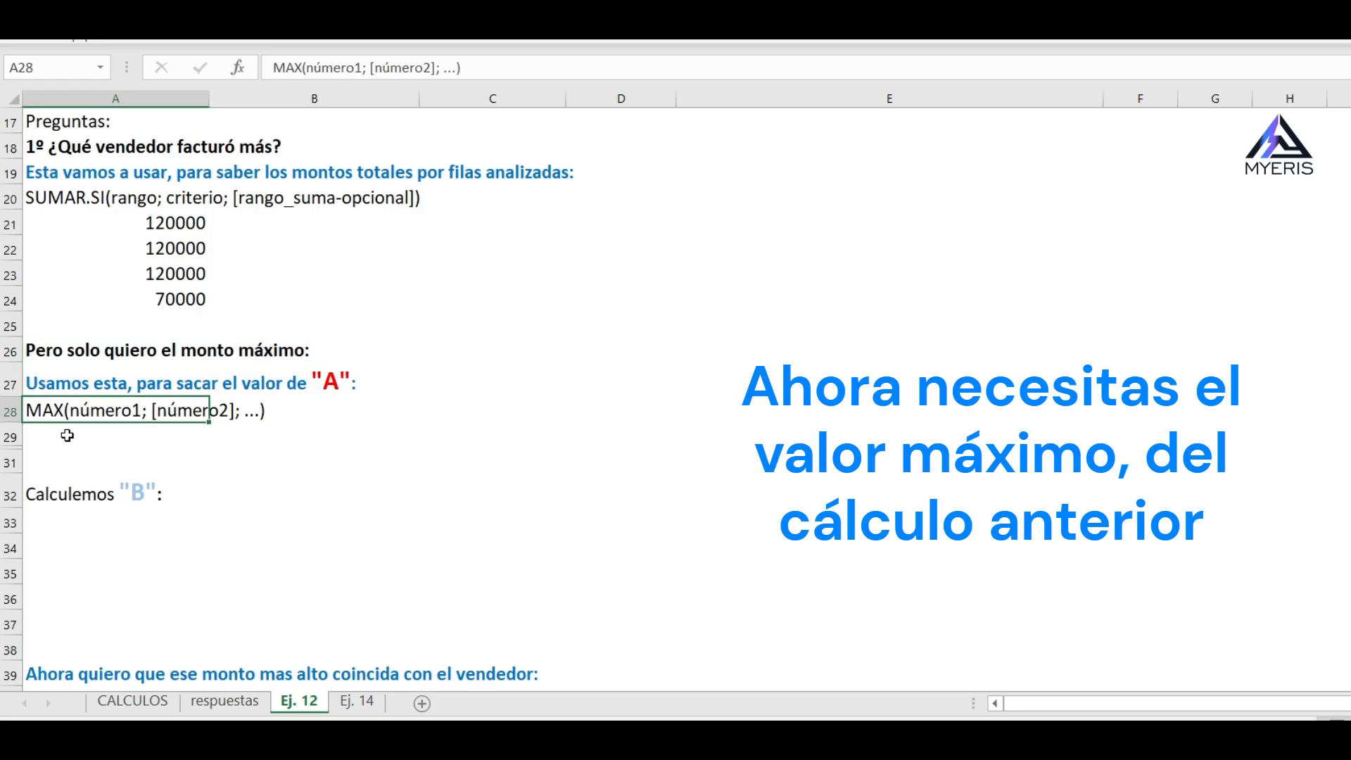
click(60, 440)
text(=max()
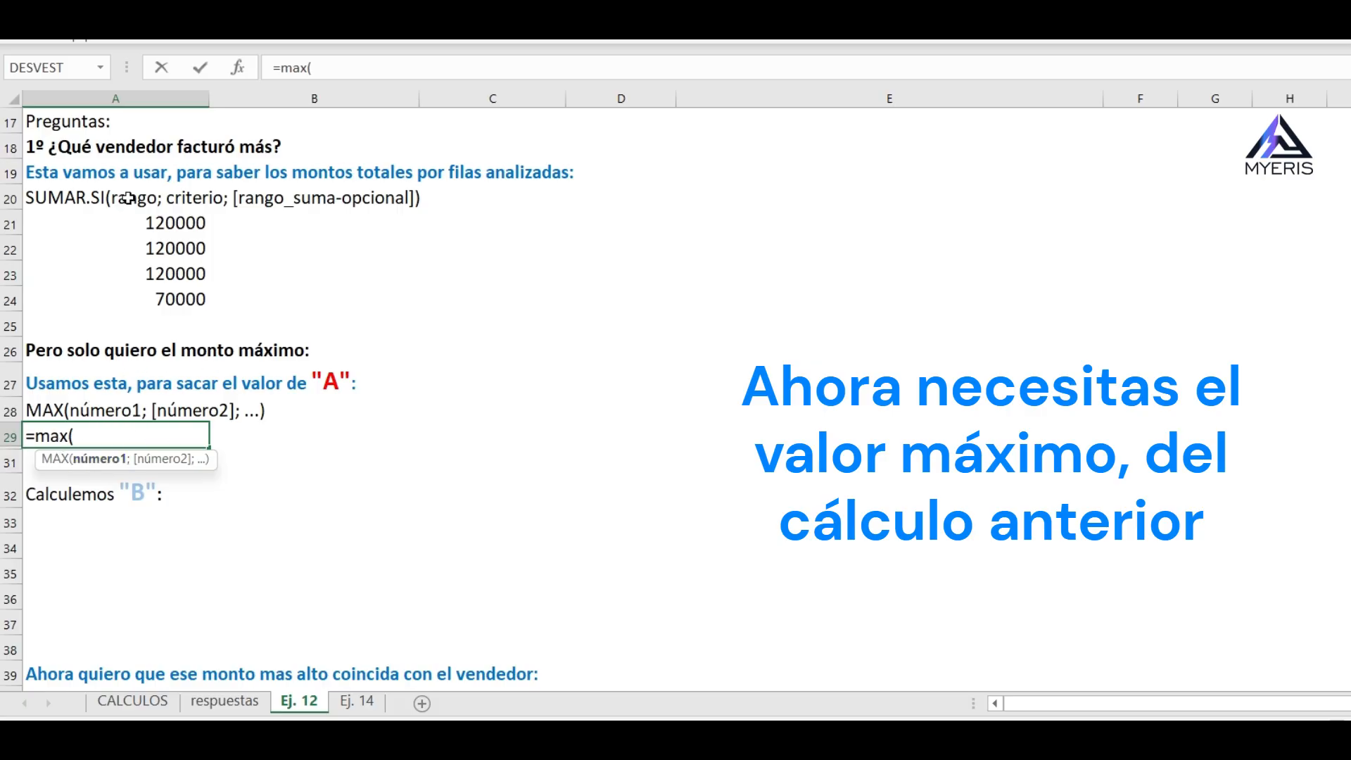
drag(133, 223, 131, 289)
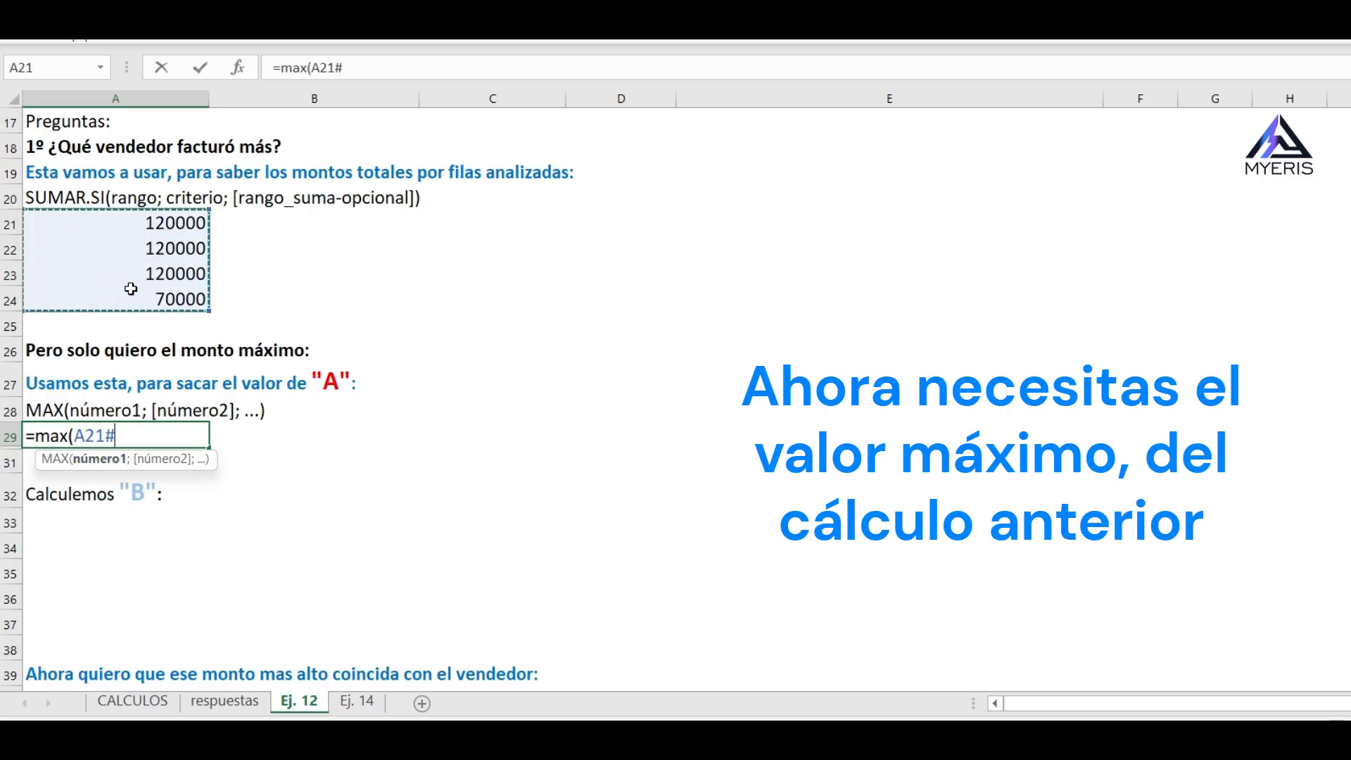
text())
key(Return)
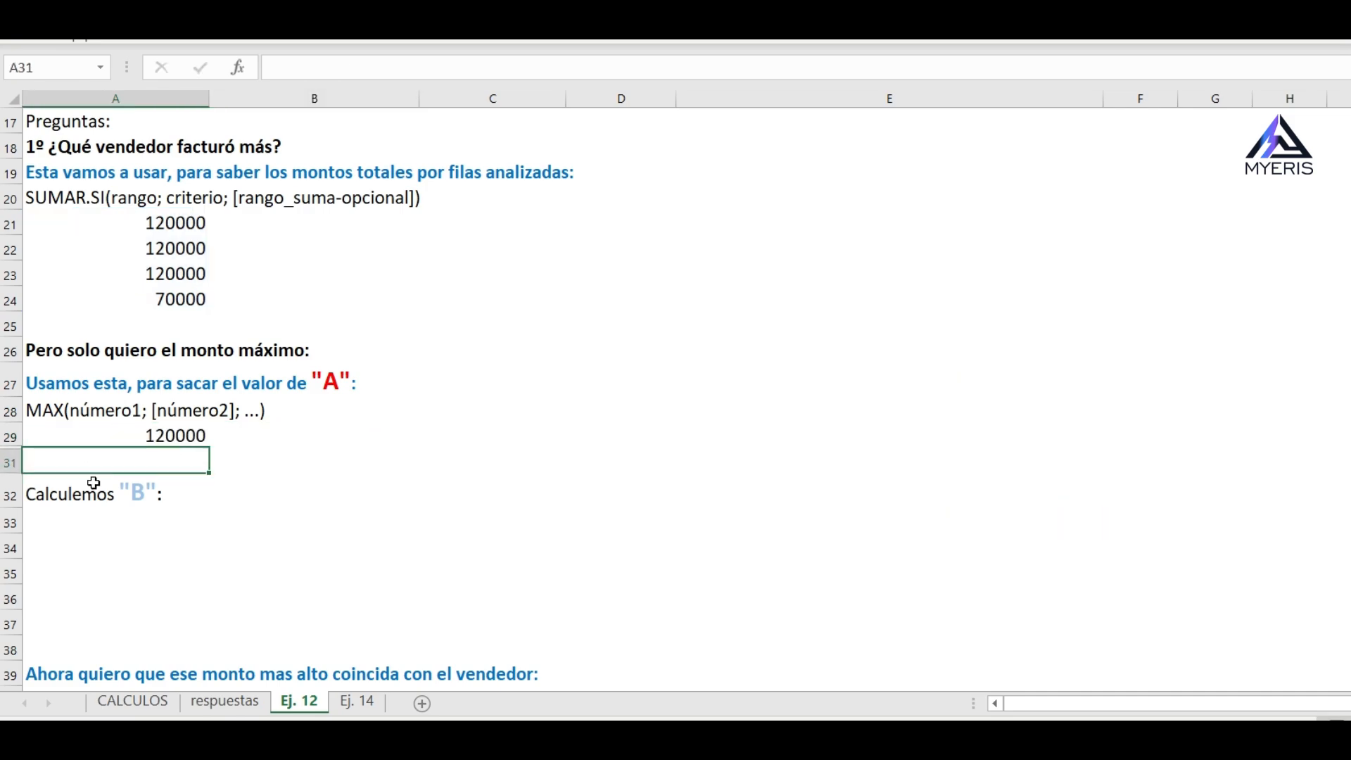
Start a SUMAR.SI formula for value "B" in A33 with A6:A9 as the range
click(97, 478)
scroll(96, 377, up, 3)
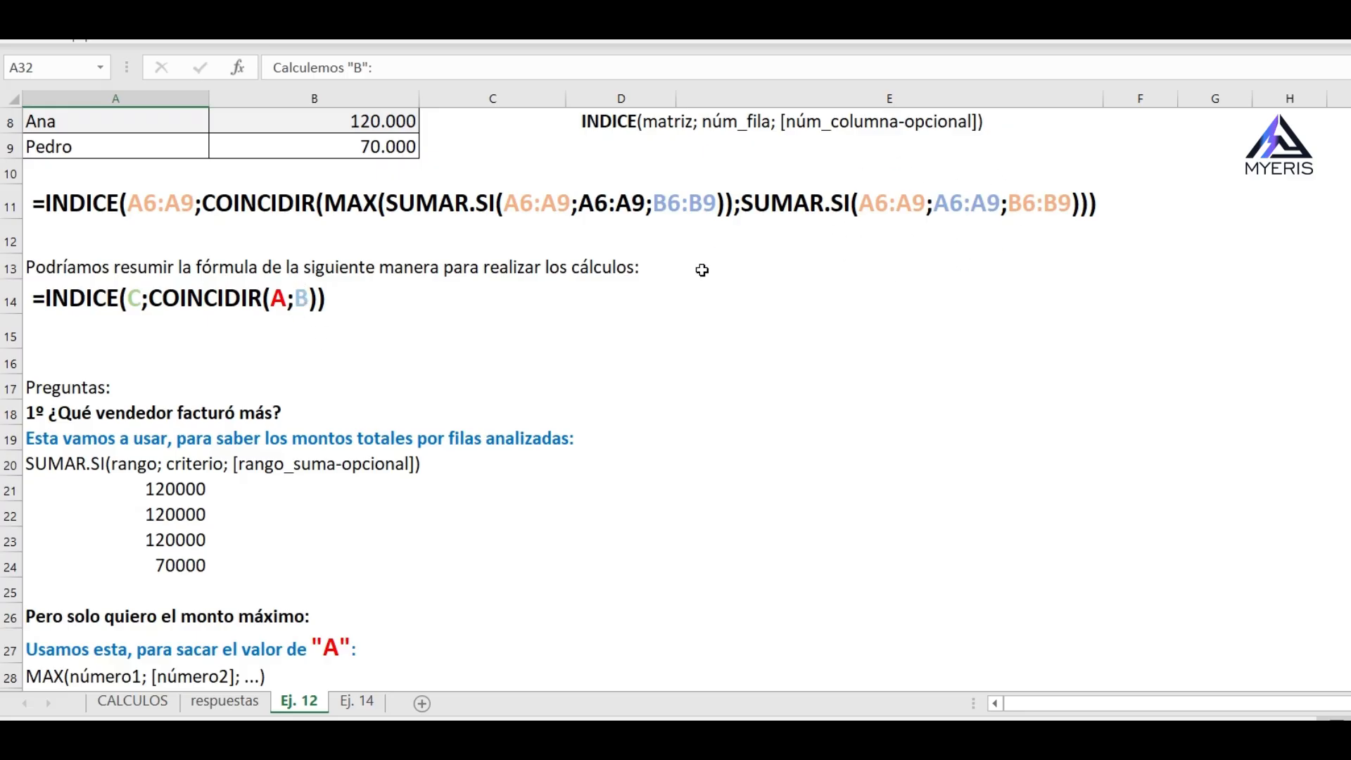
scroll(702, 271, down, 4)
click(63, 446)
text(=)
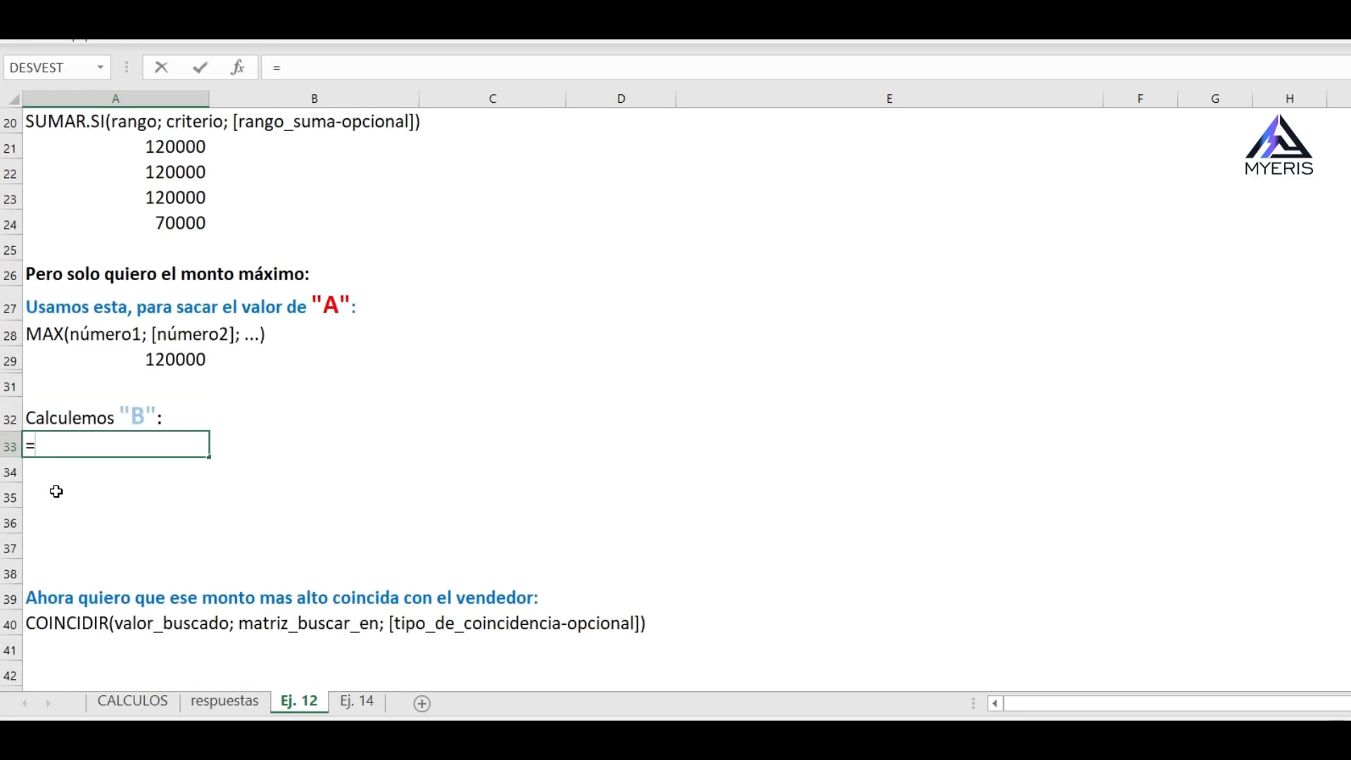
text(sumar.si)
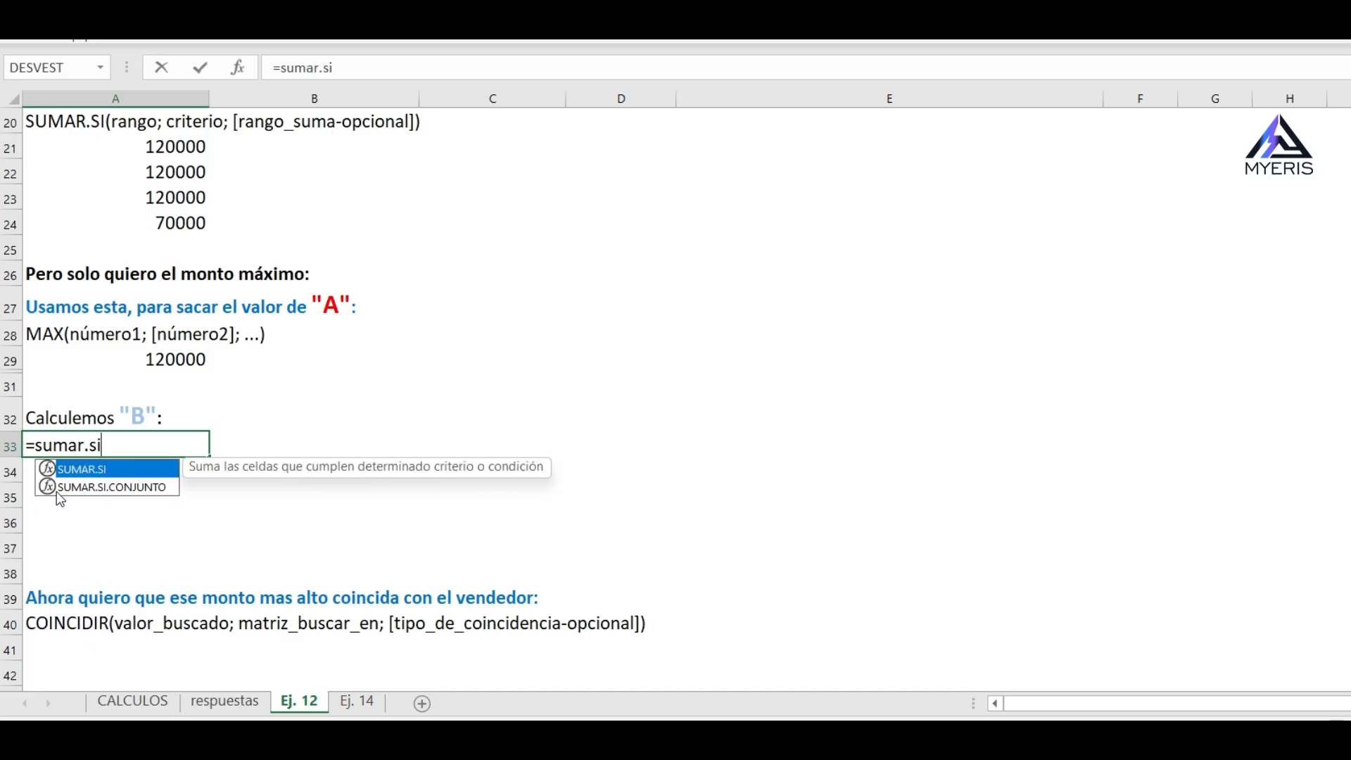
text(()
scroll(100, 392, up, 6)
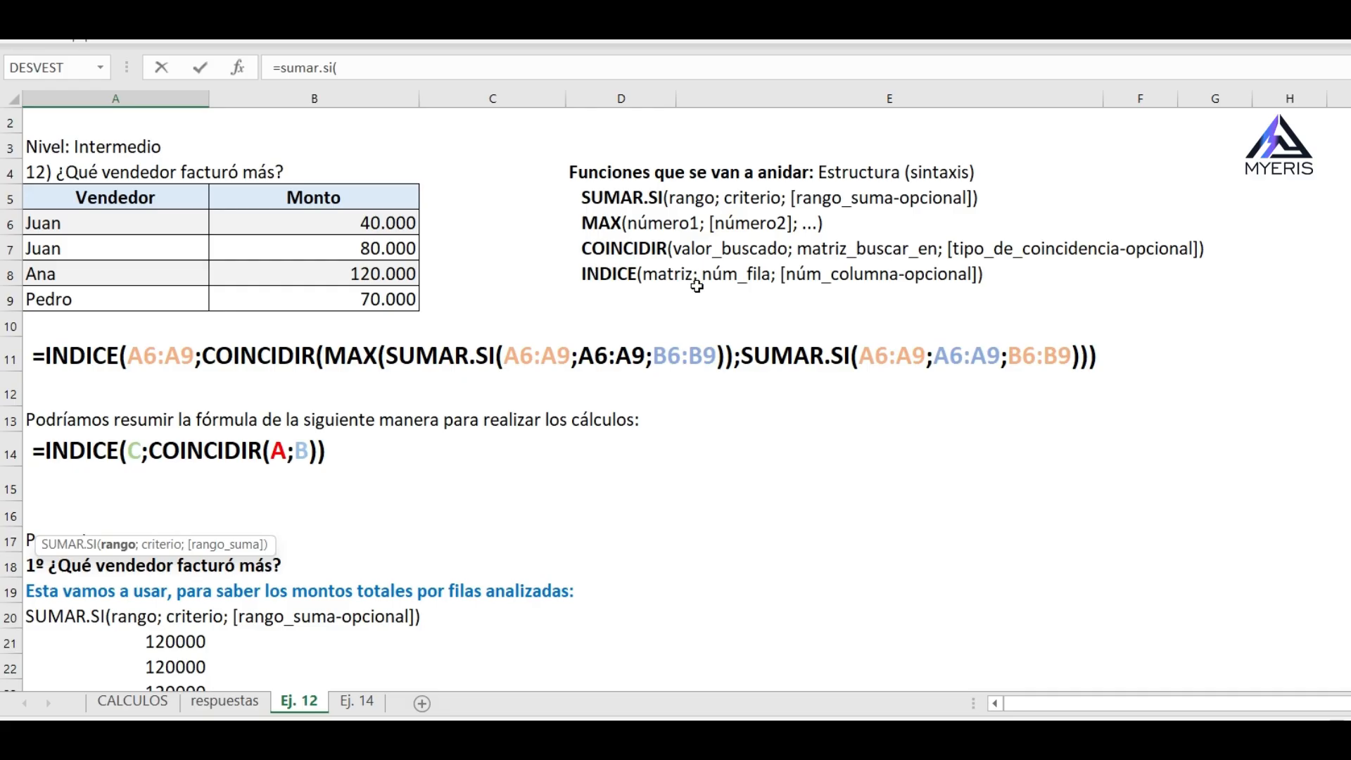
drag(138, 222, 138, 292)
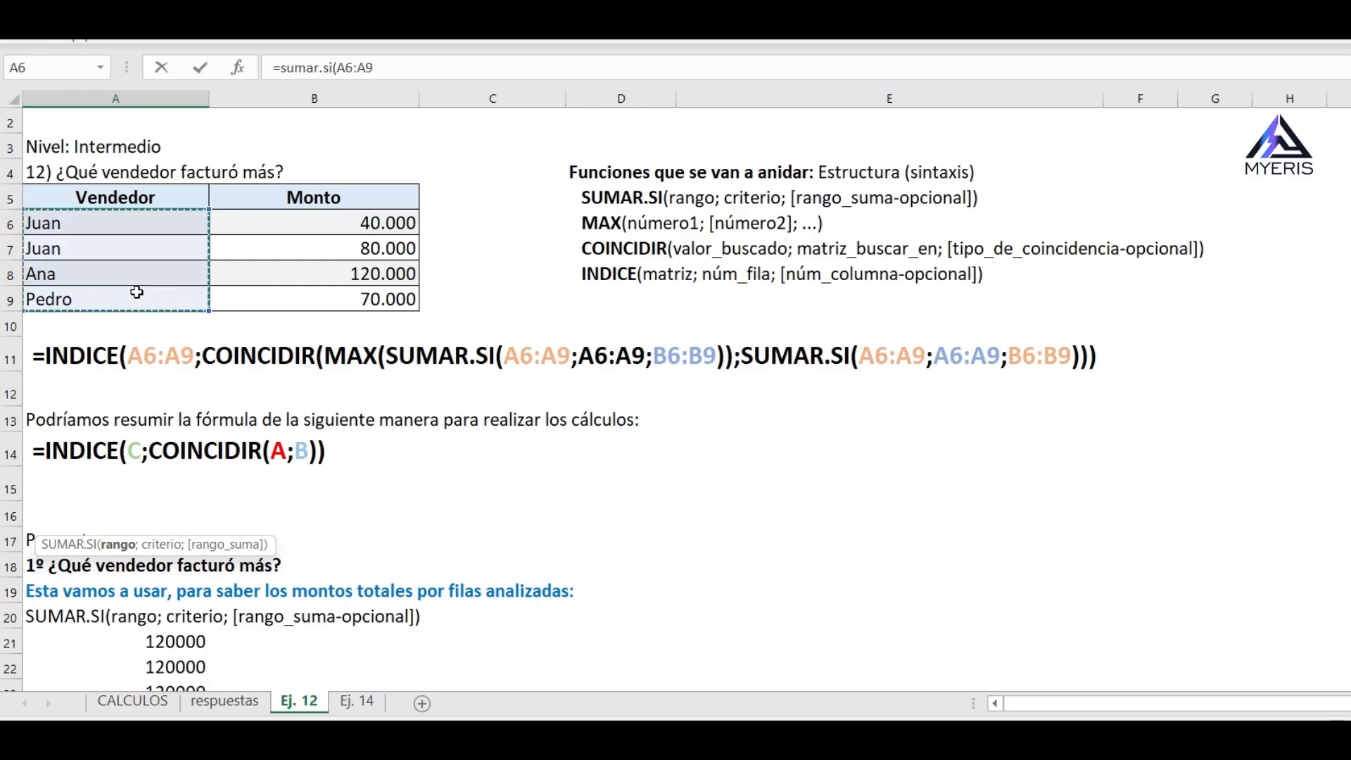
text(;)
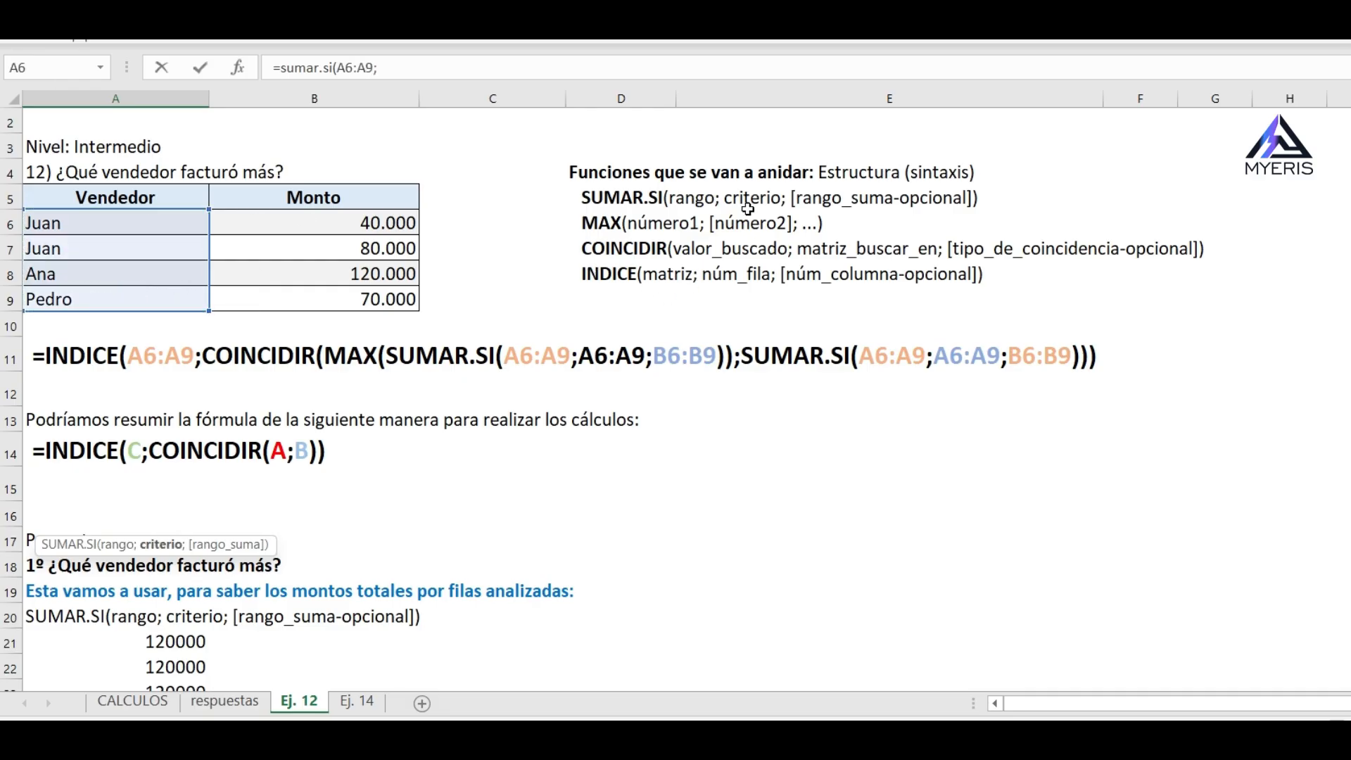
Finish the SUMAR.SI formula for "B" with A6:A9 as the criteria and B6:B9 as the sum range
drag(163, 223, 164, 298)
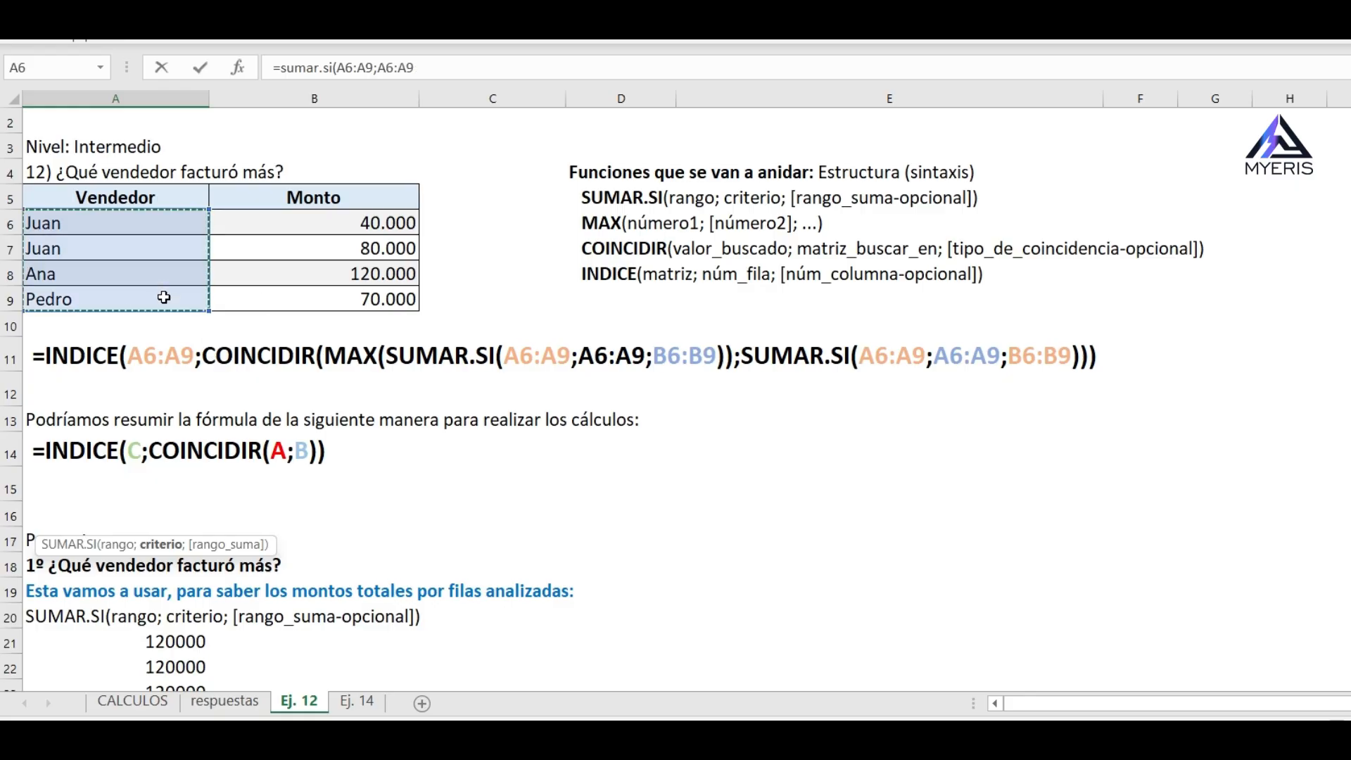
text(;)
drag(273, 219, 276, 289)
key(Return)
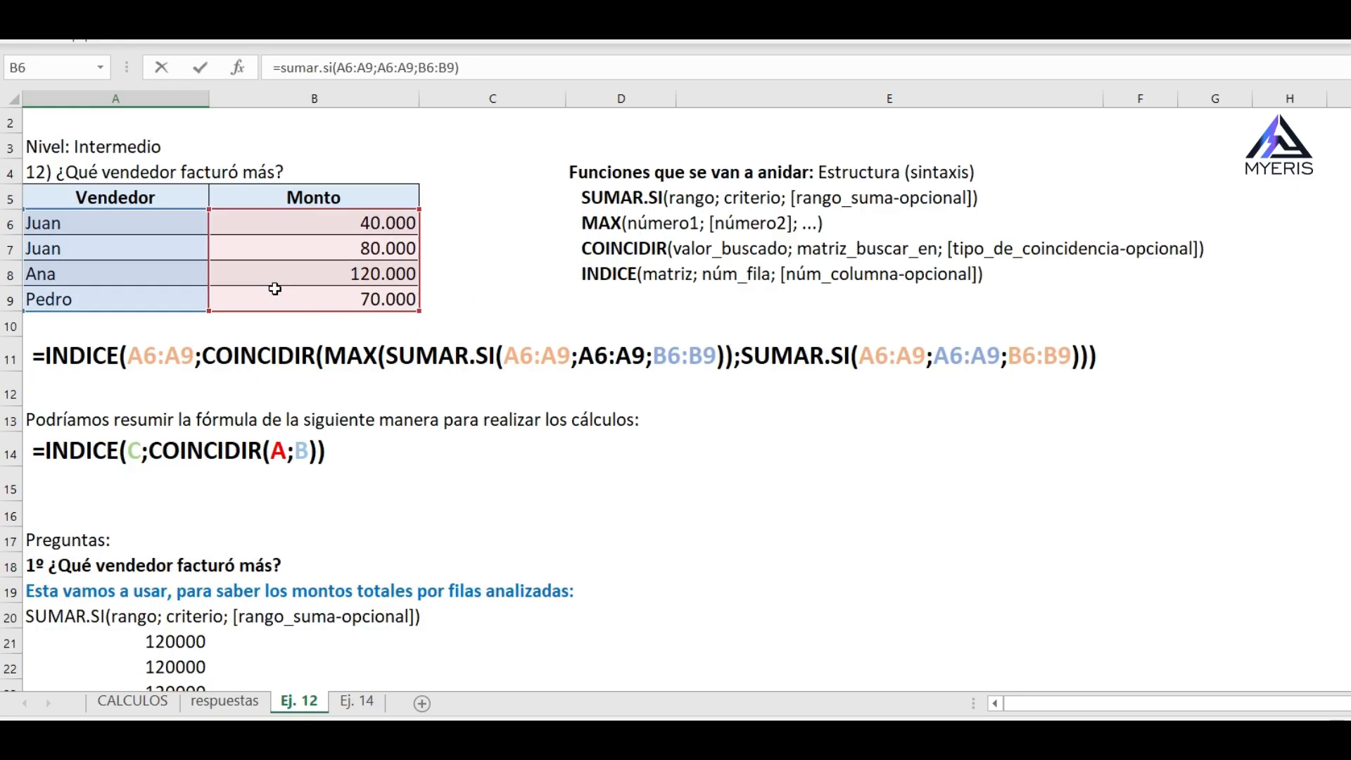
Start a COINCIDIR formula in A41 with the maximum amount in A29 as the lookup value
scroll(233, 363, down, 6)
scroll(232, 363, down, 2)
click(58, 437)
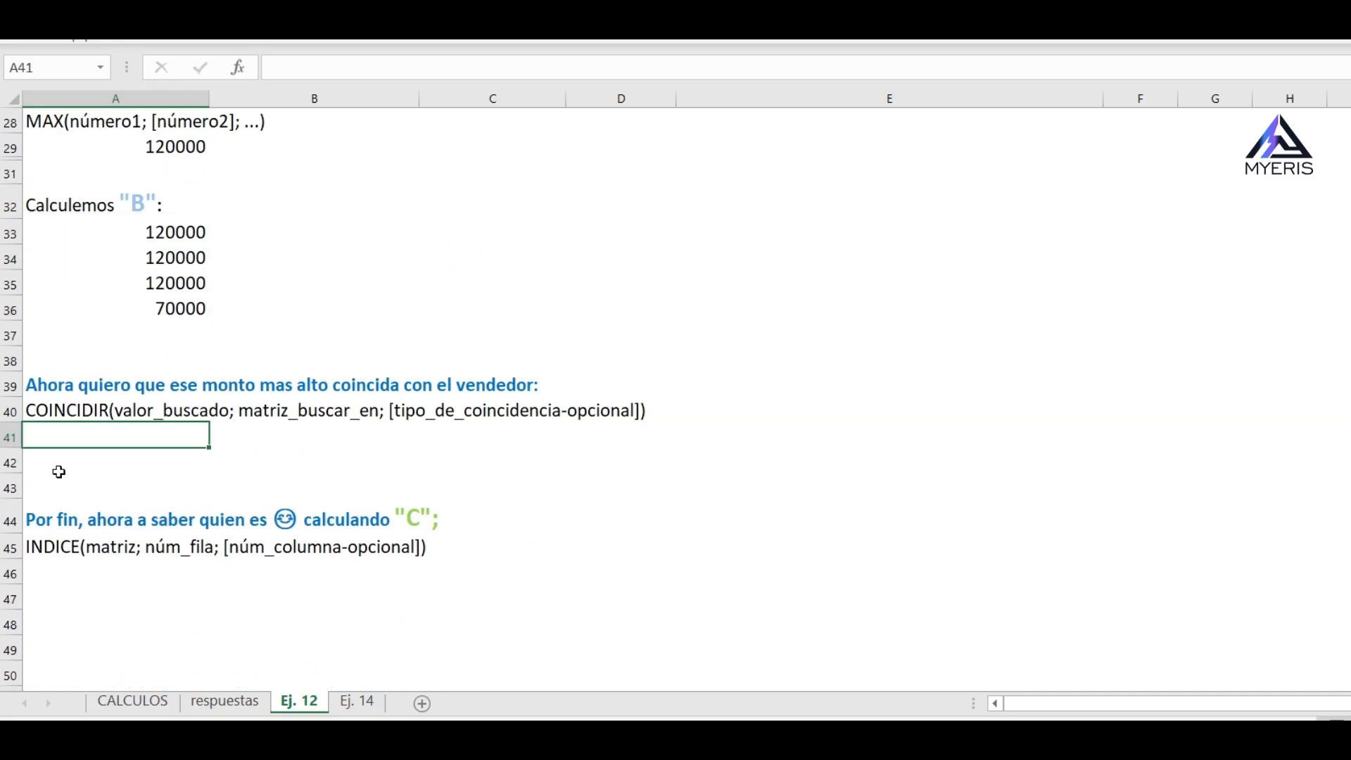
text(=)
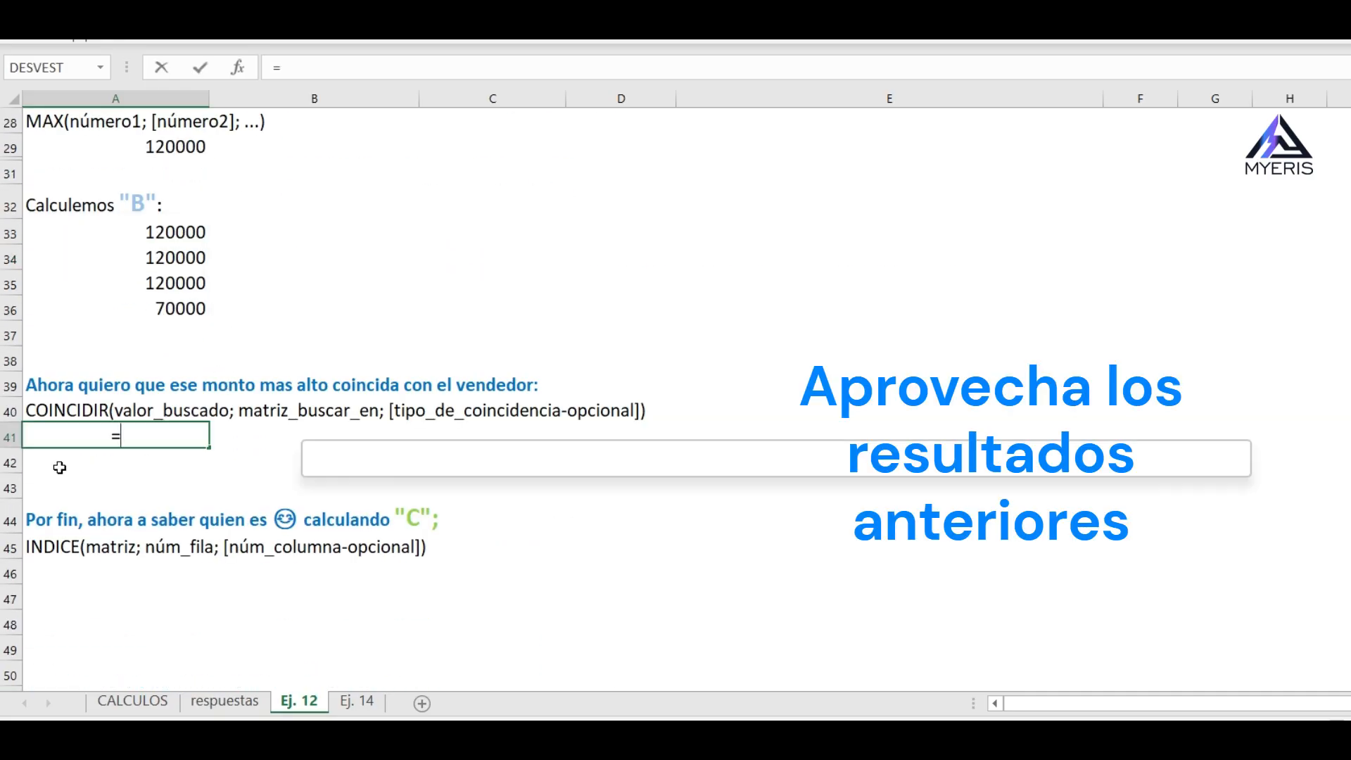
text(coincidir()
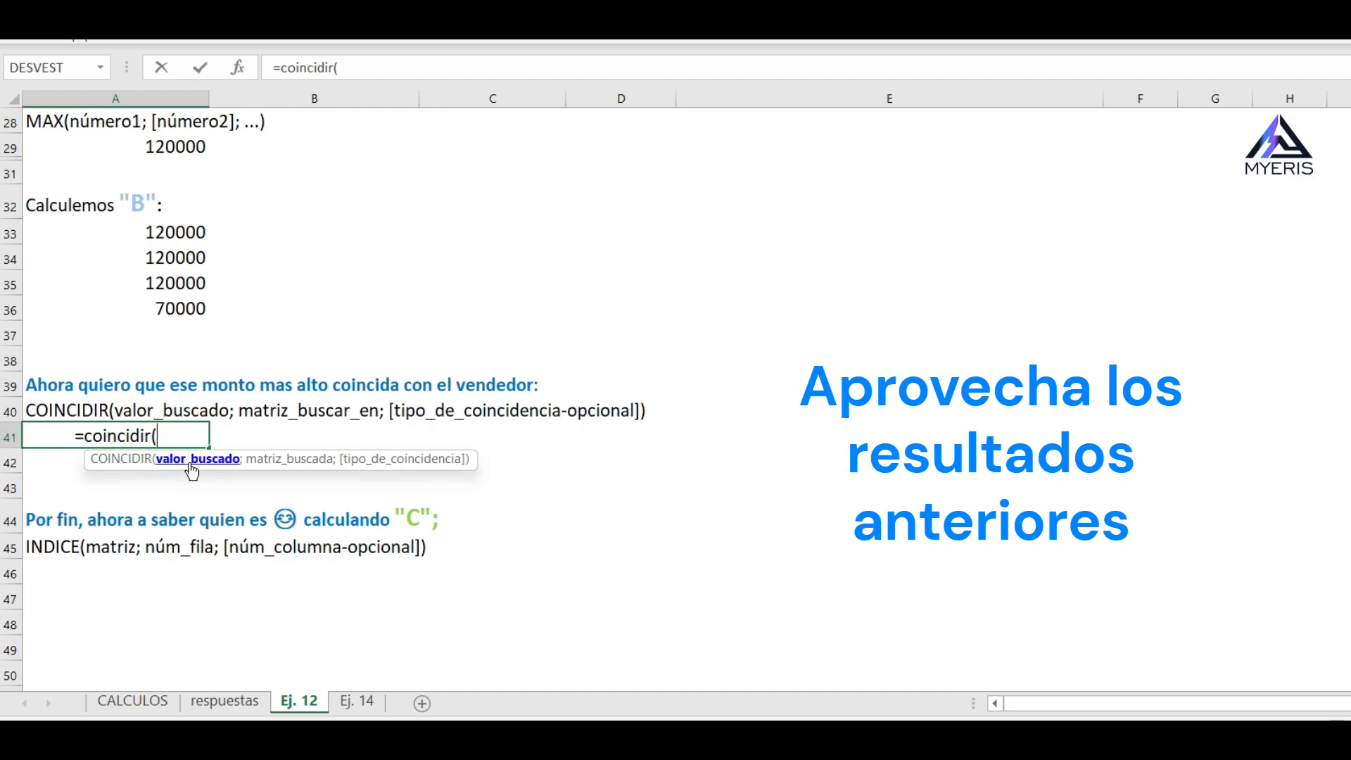
scroll(301, 431, up, 7)
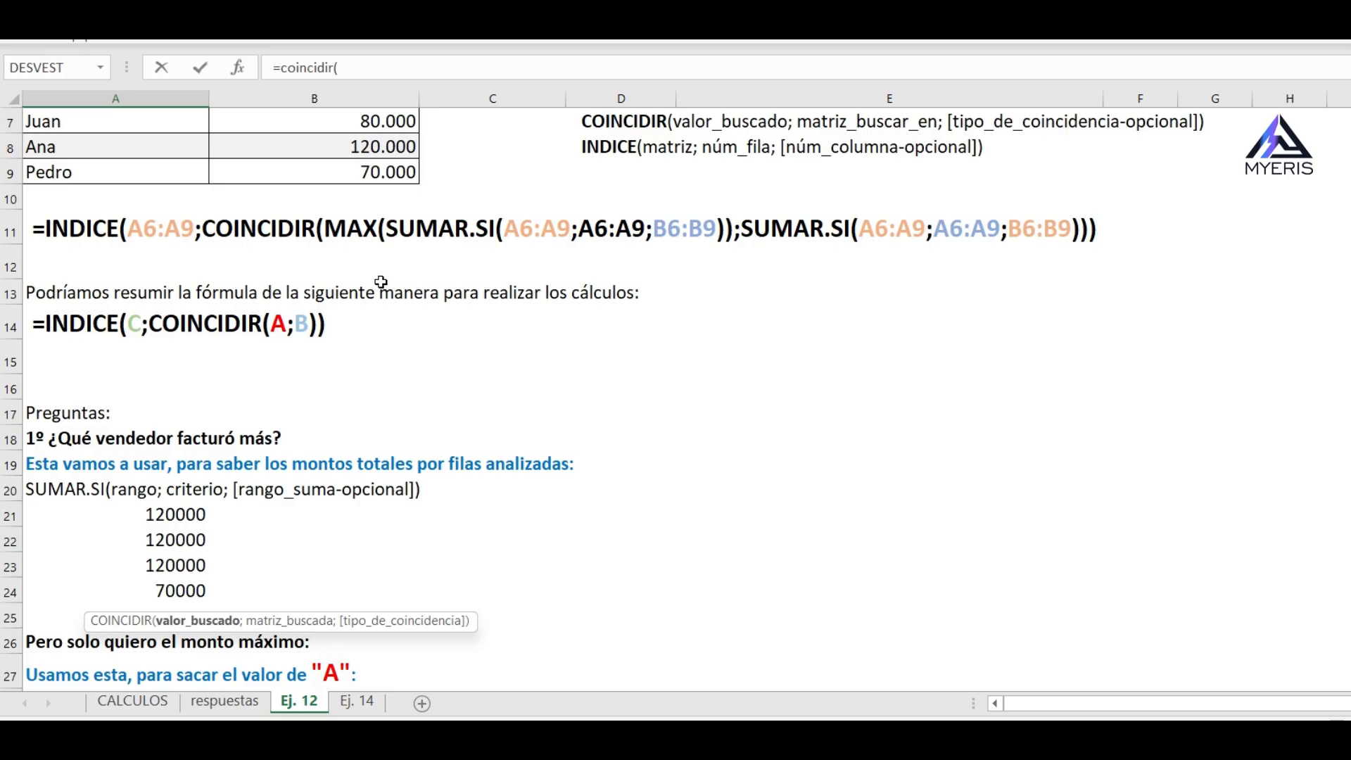
scroll(381, 282, down, 3)
click(136, 460)
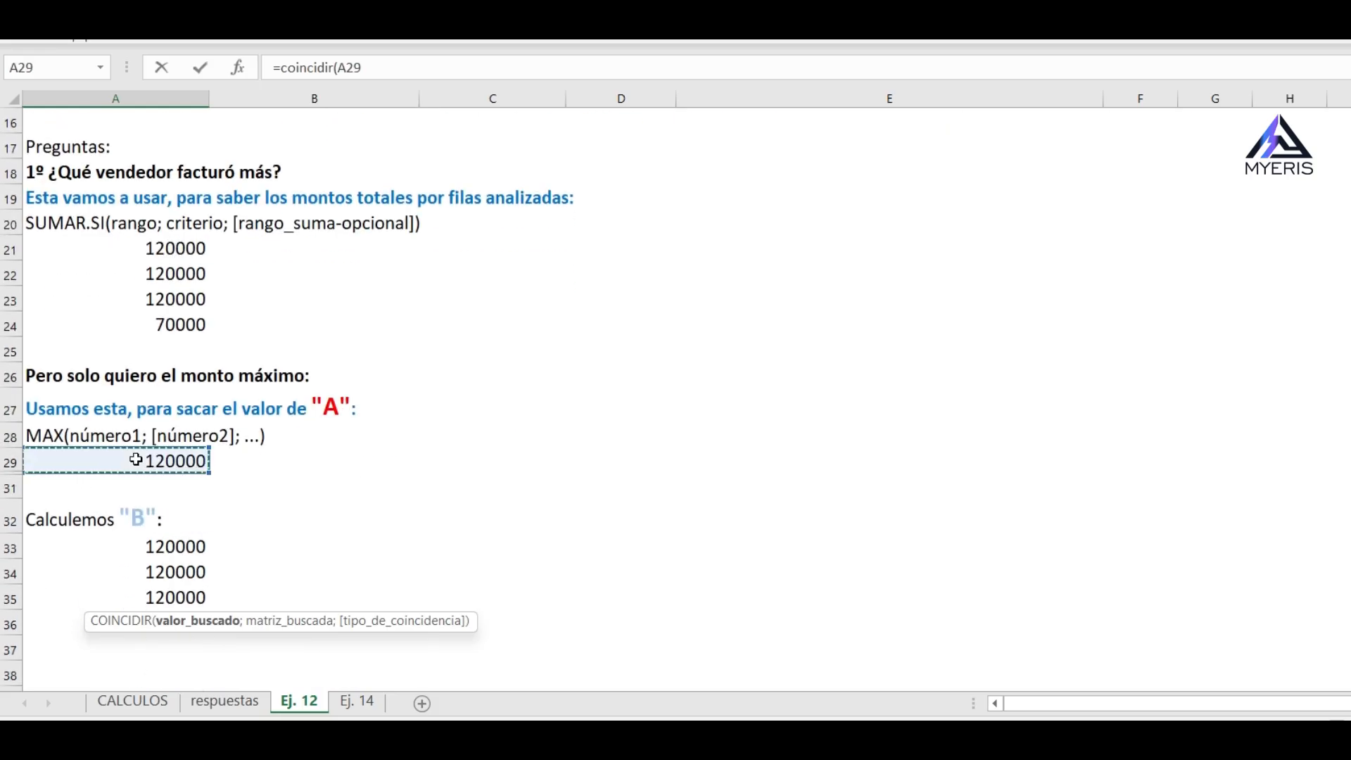
text(;)
Complete the A41 COINCIDIR formula with the spilled "B" totals, A33#, as the lookup array
scroll(134, 459, down, 3)
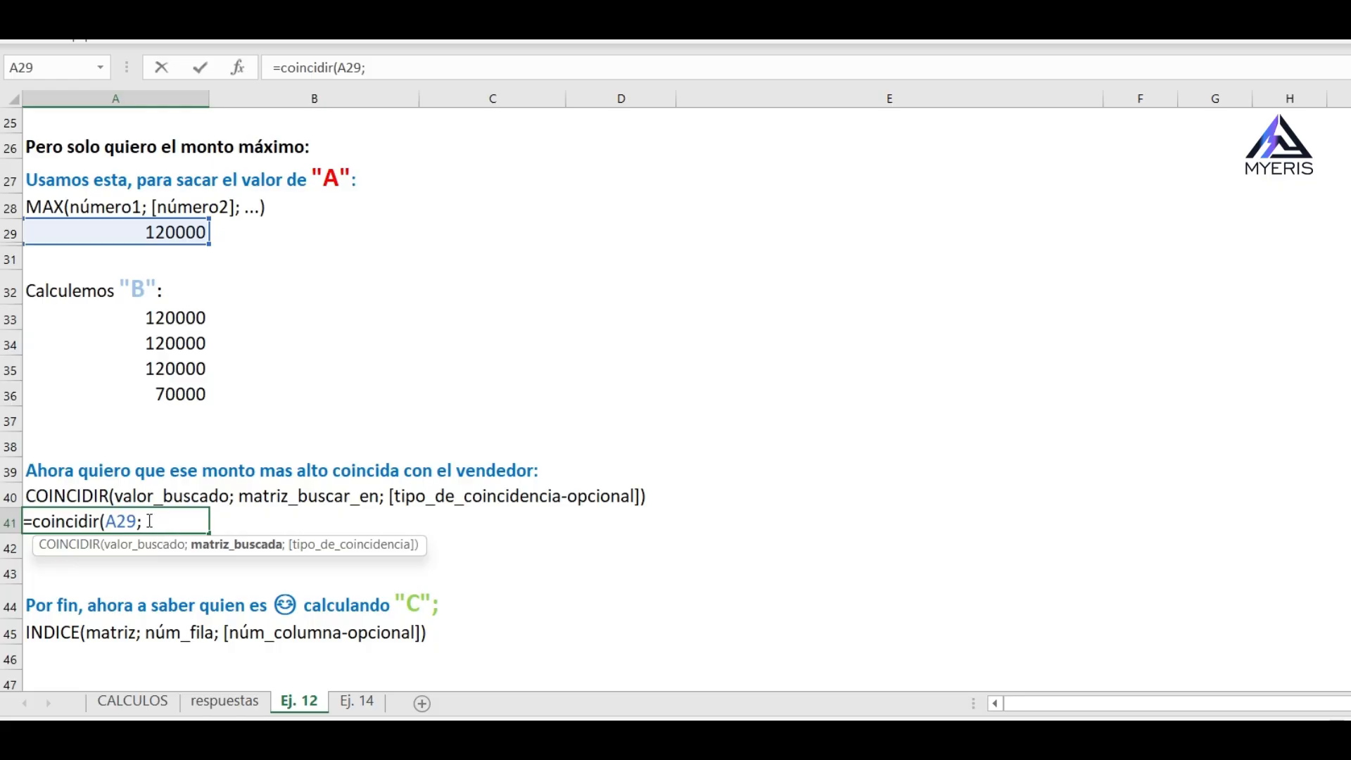
scroll(150, 520, up, 6)
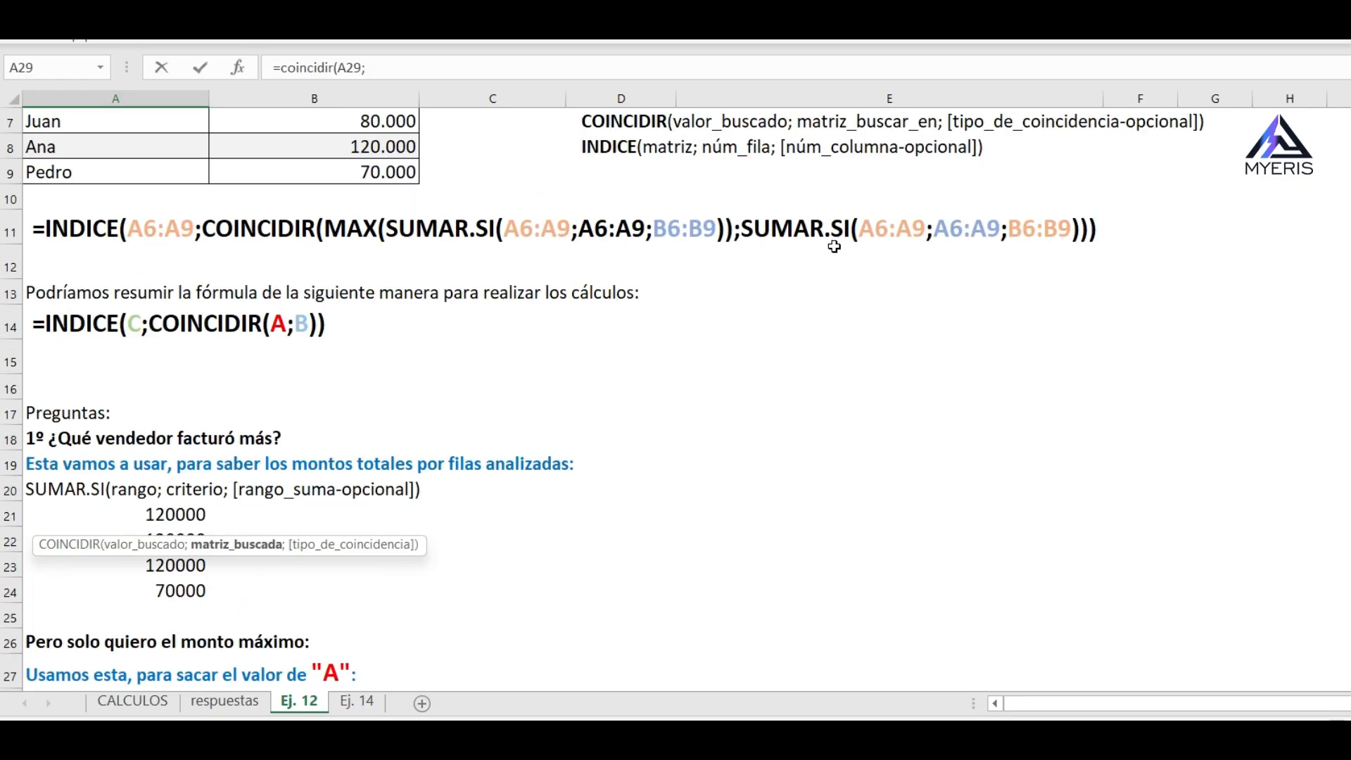
scroll(410, 325, down, 5)
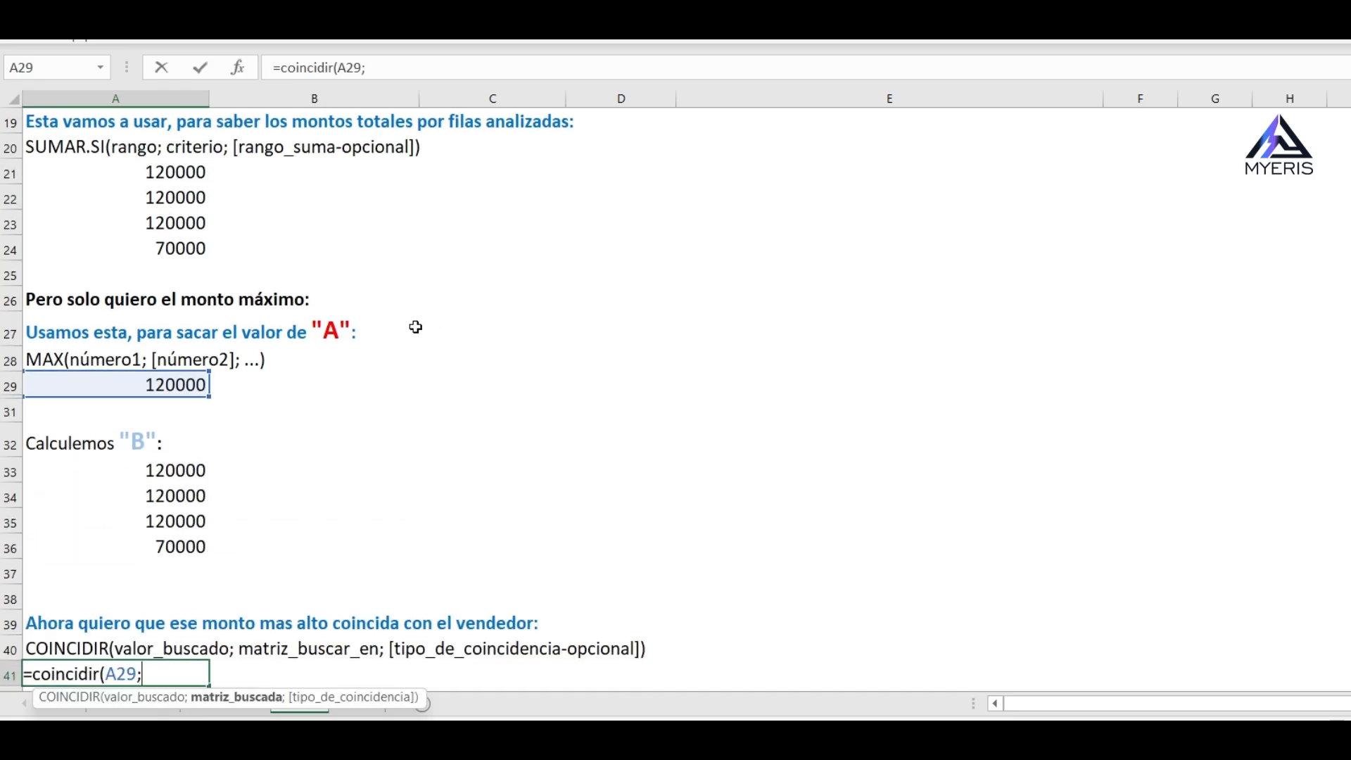
drag(106, 395, 105, 459)
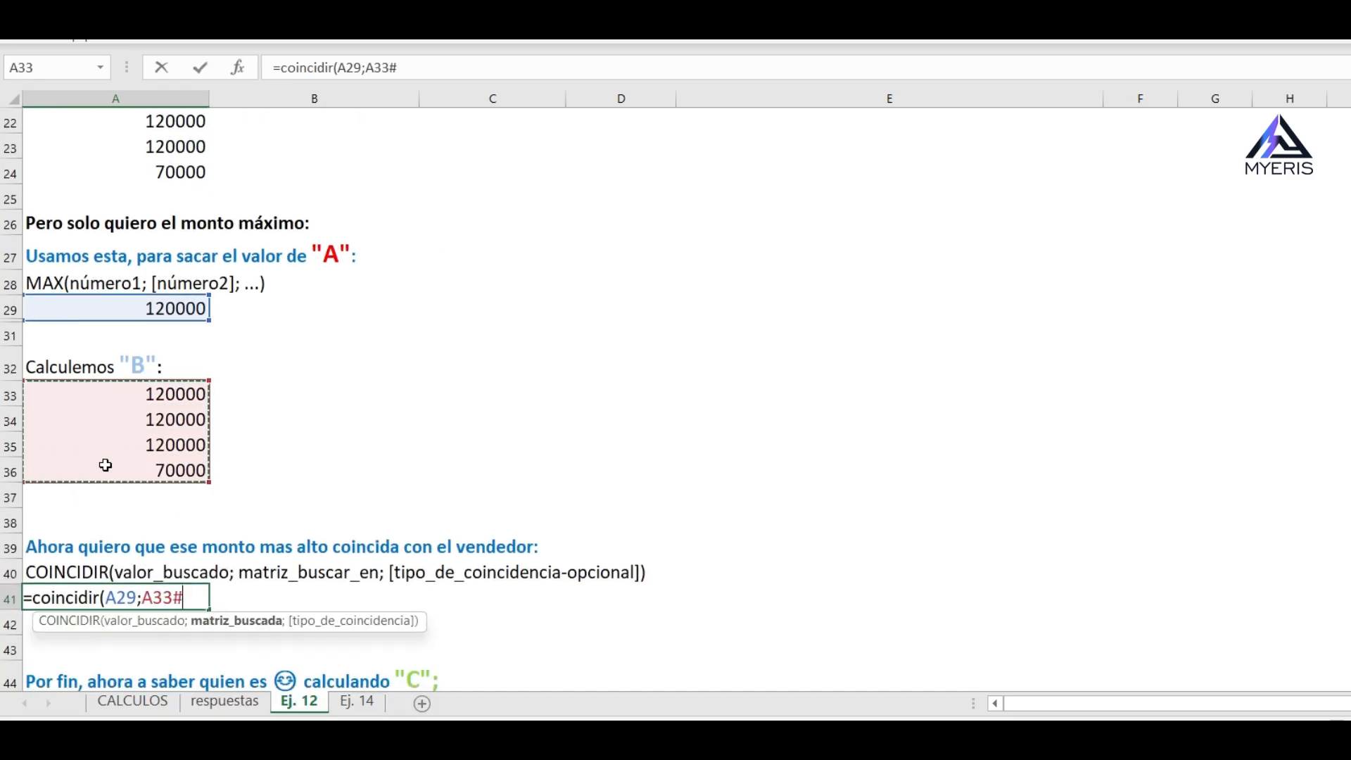
text())
key(Return)
scroll(108, 472, down, 2)
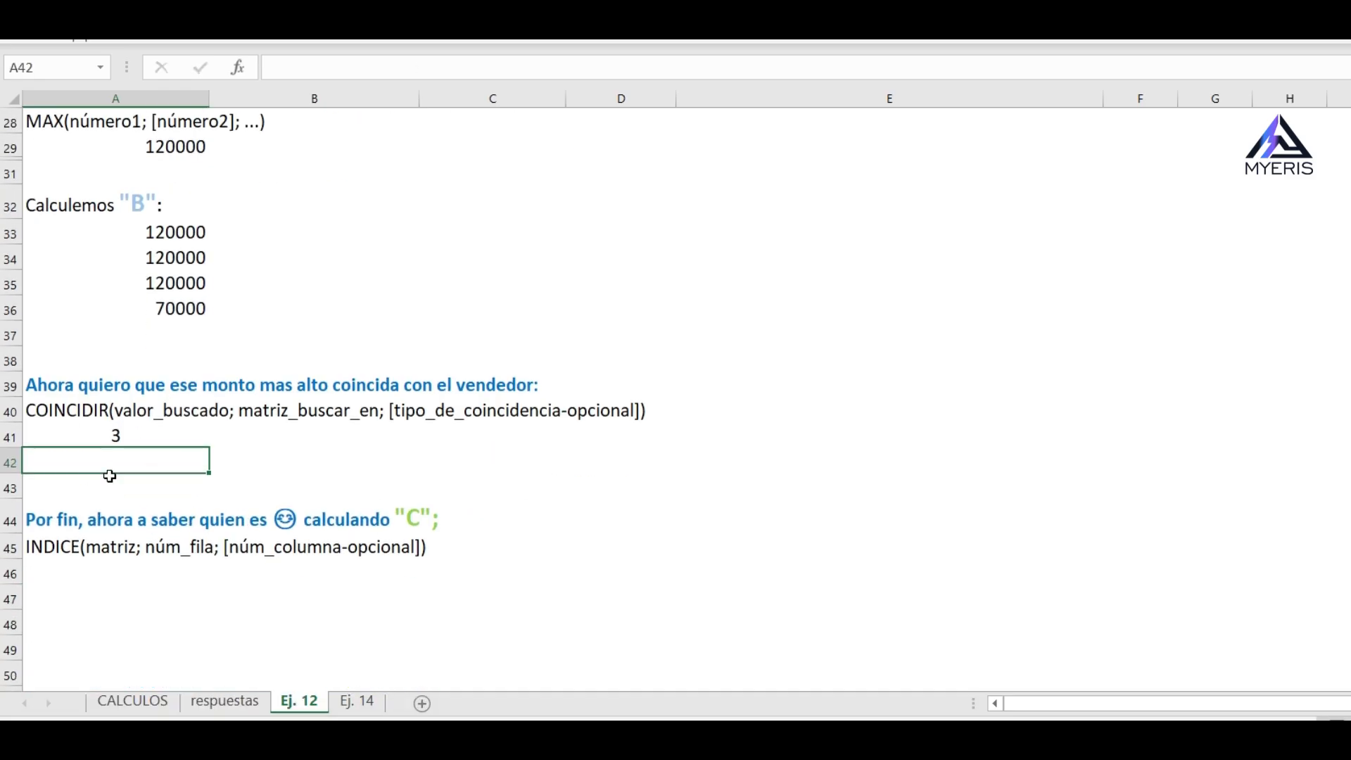
Start an INDICE formula in A46 with the Vendedor range A6:A9 as the array
click(69, 576)
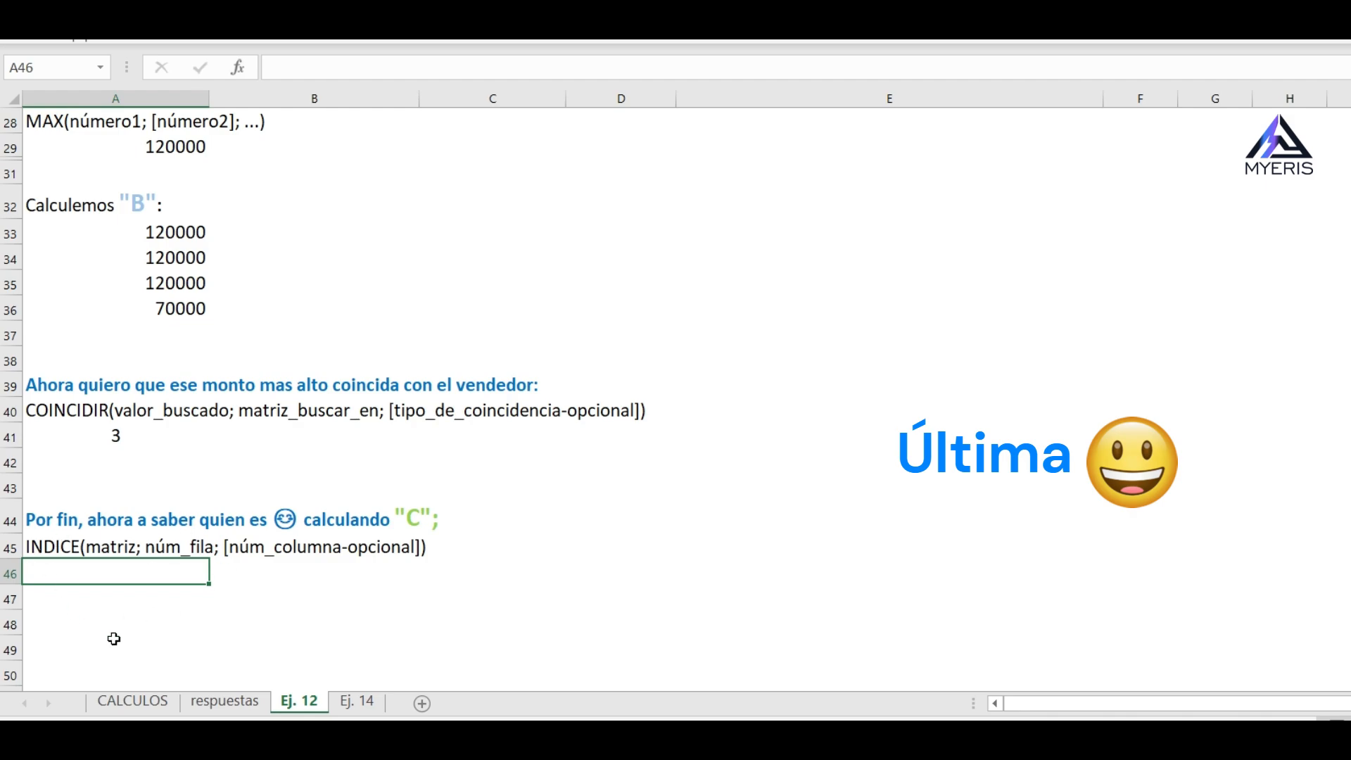
text(=indice()
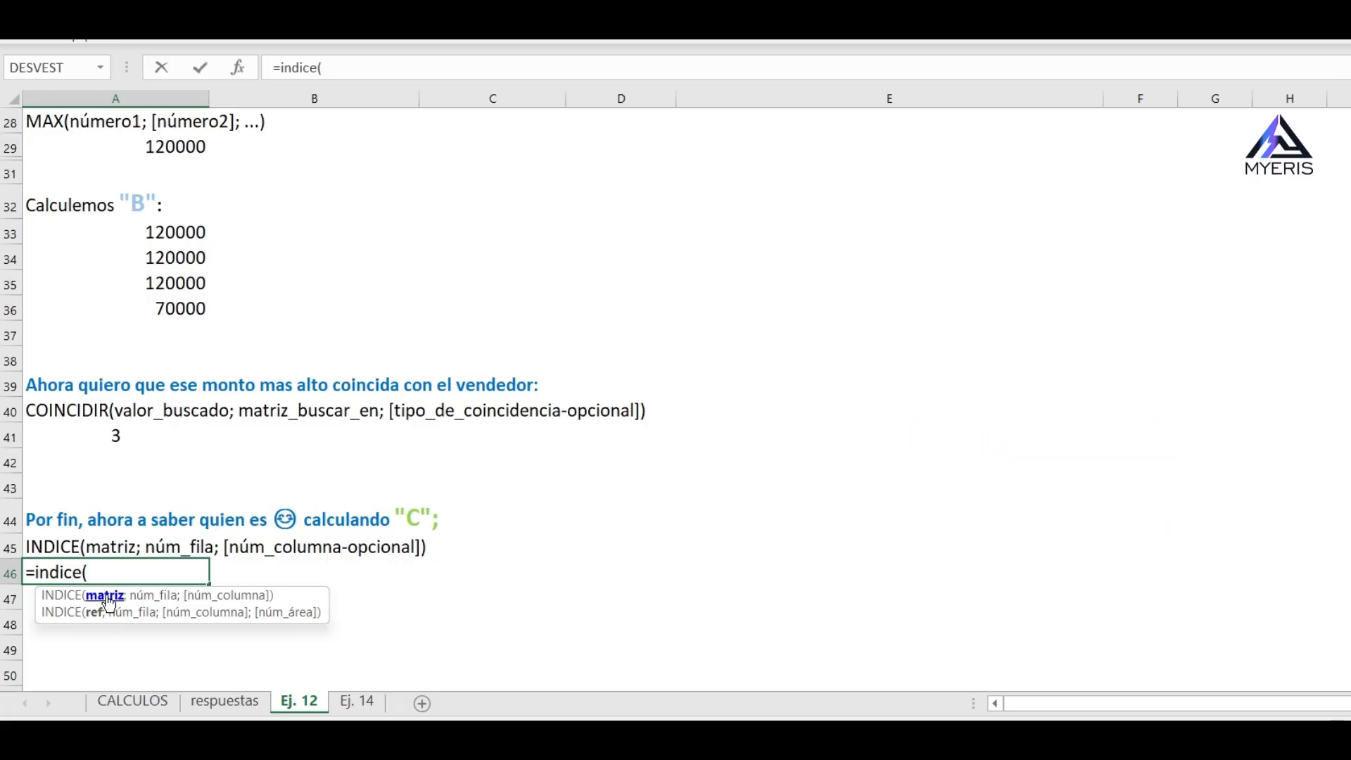
scroll(109, 577, up, 7)
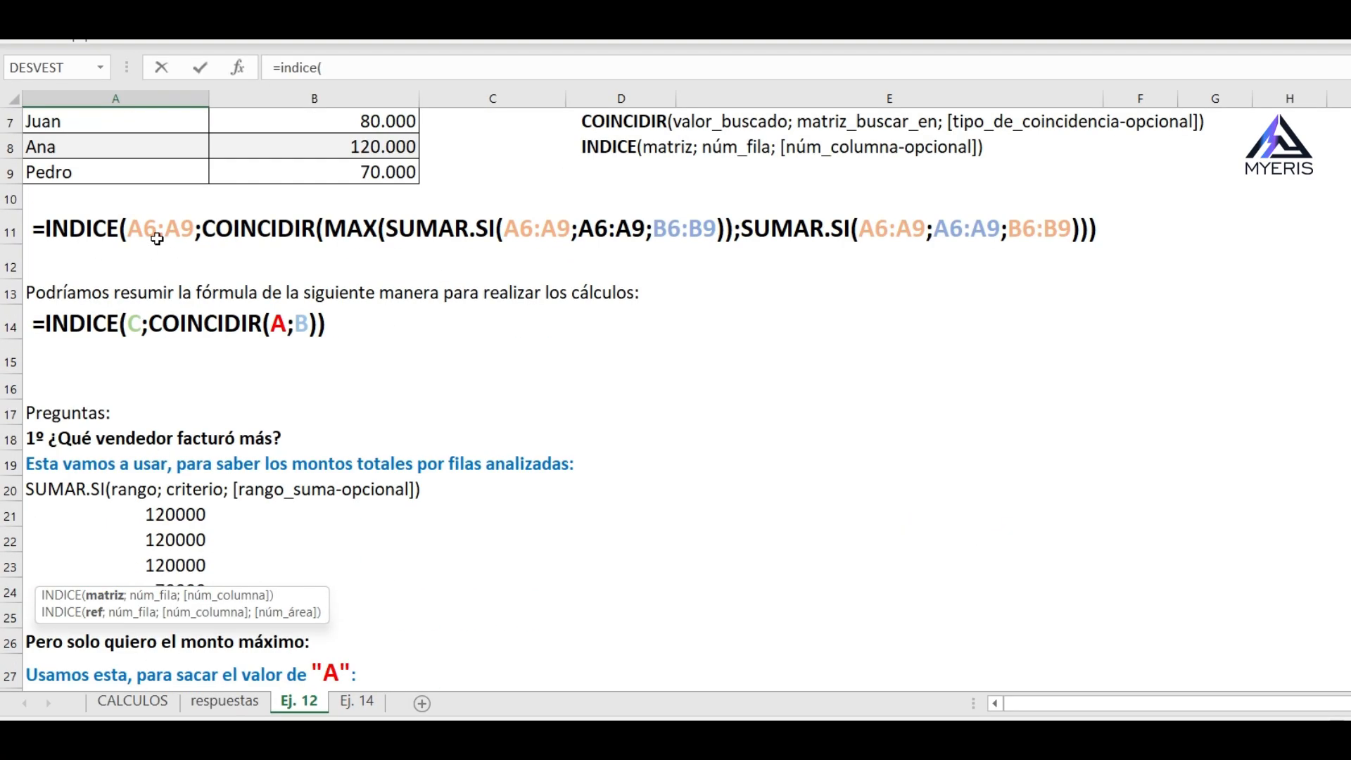
scroll(147, 242, up, 2)
drag(136, 258, 136, 321)
text(;)
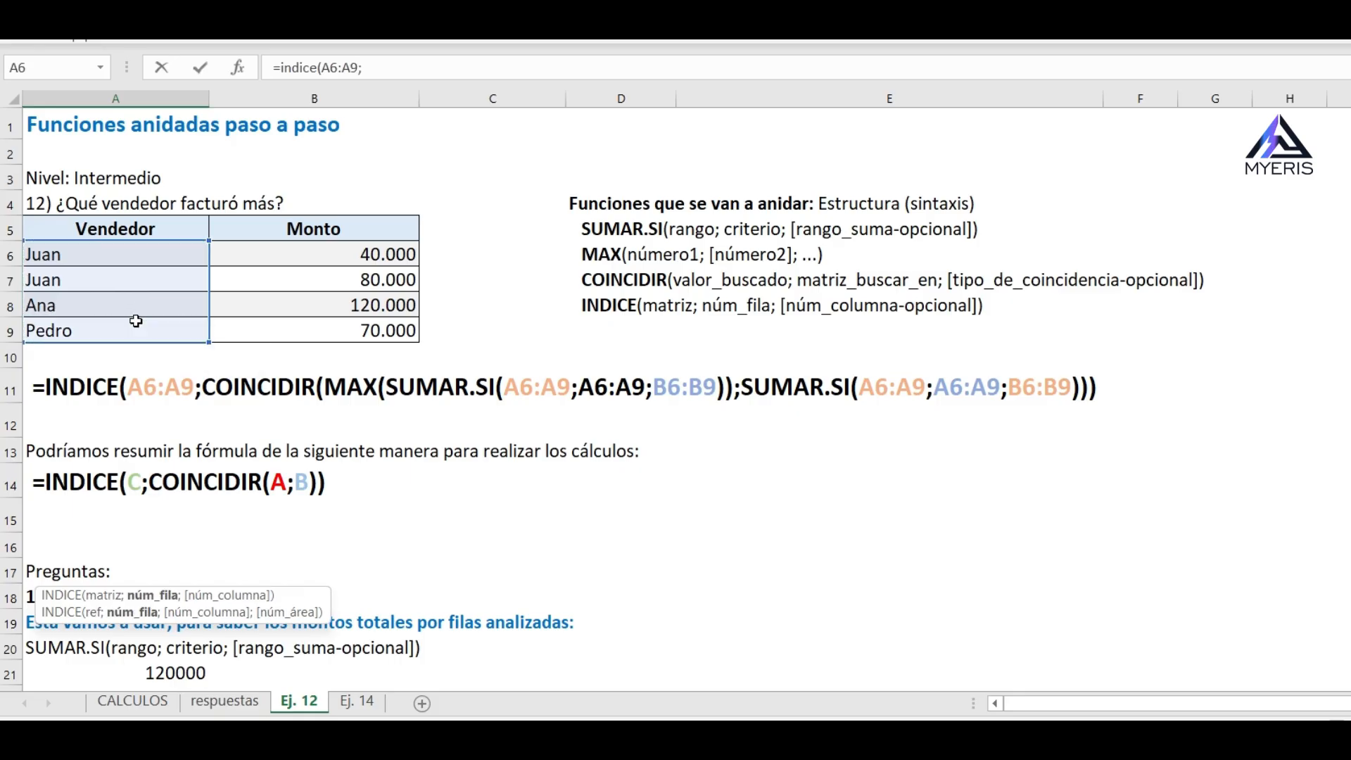
Complete the A46 INDICE formula with the COINCIDIR result in A41 as the row number
scroll(181, 398, down, 3)
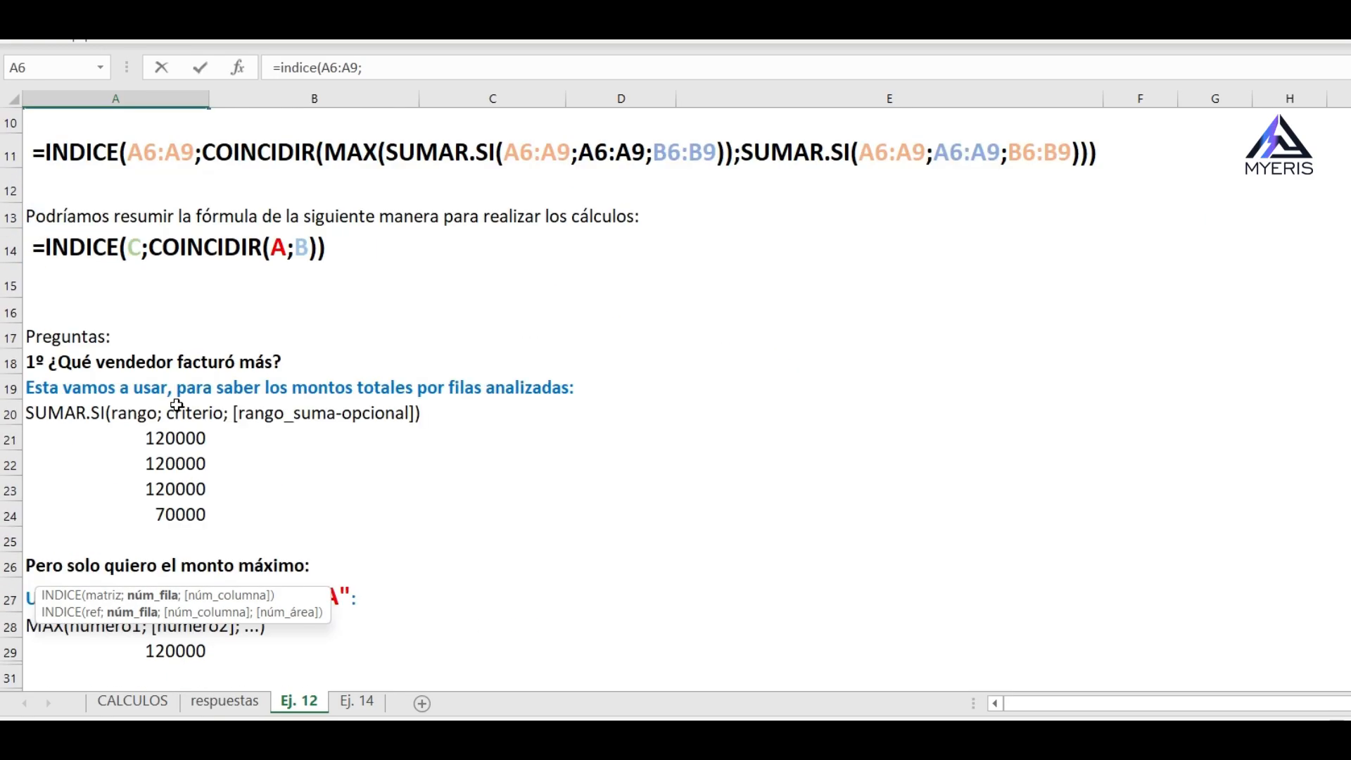
scroll(183, 400, up, 3)
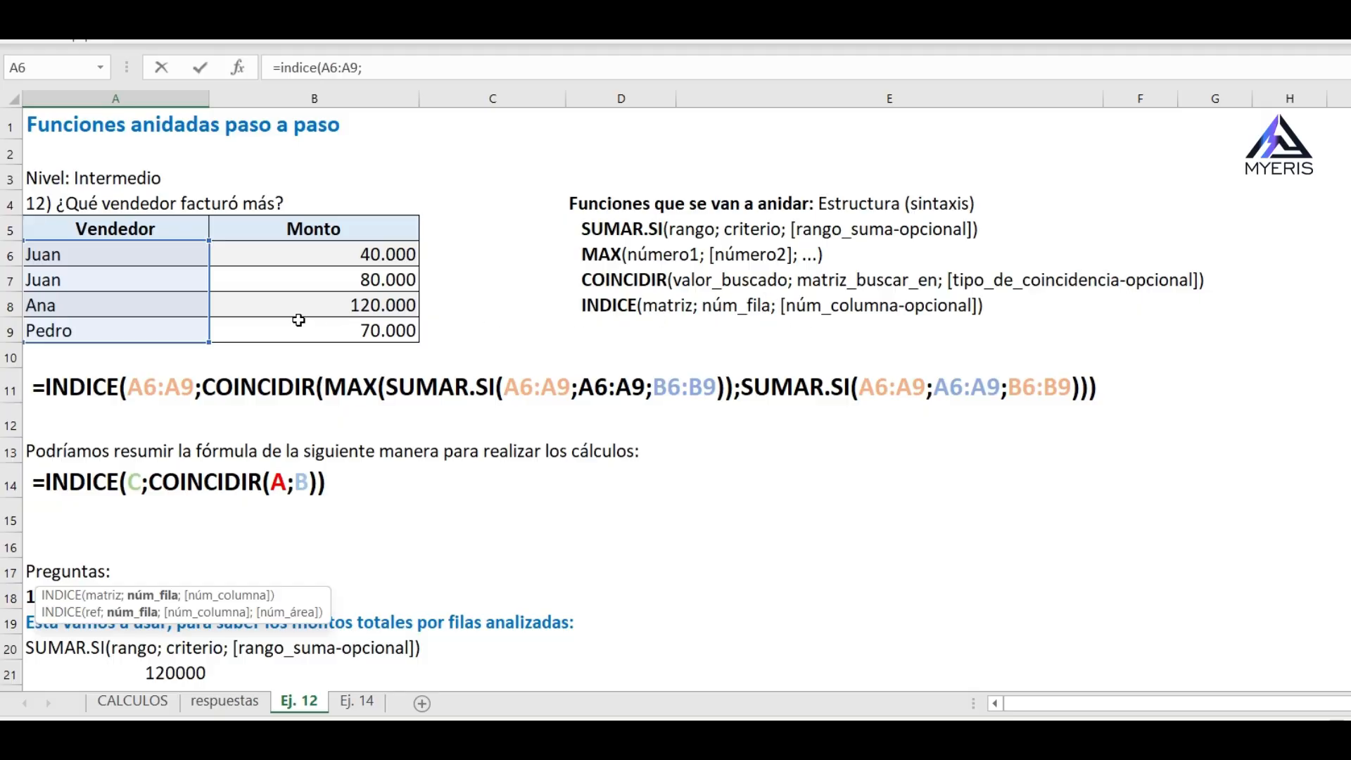
scroll(299, 320, down, 10)
click(82, 384)
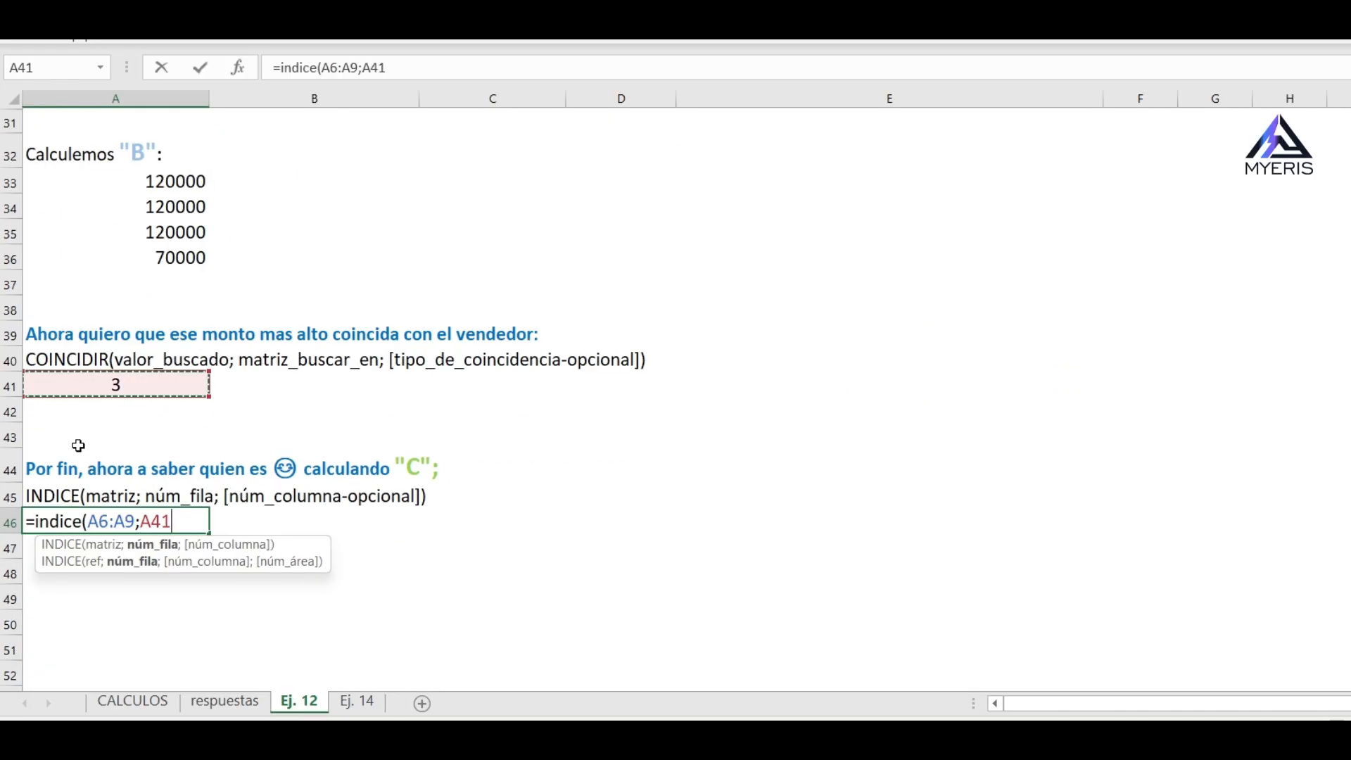
text())
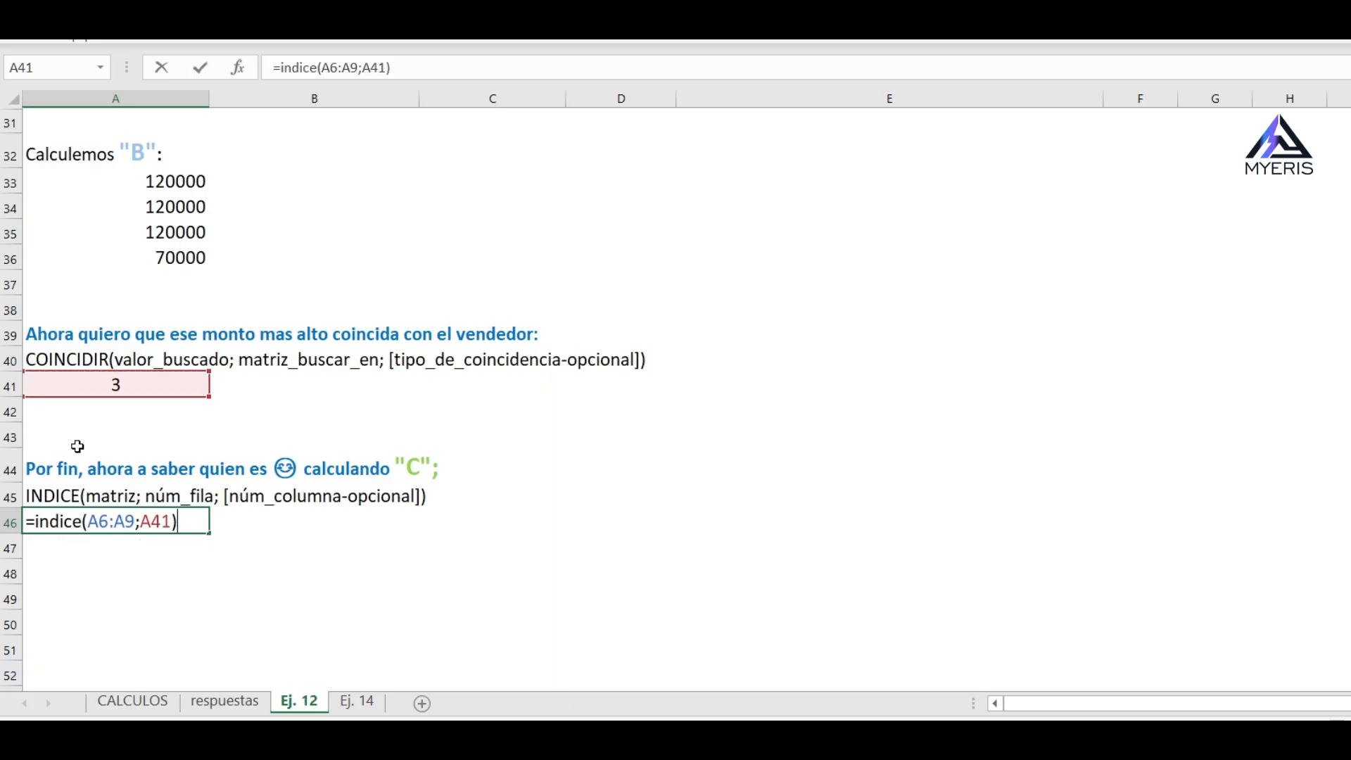
key(Return)
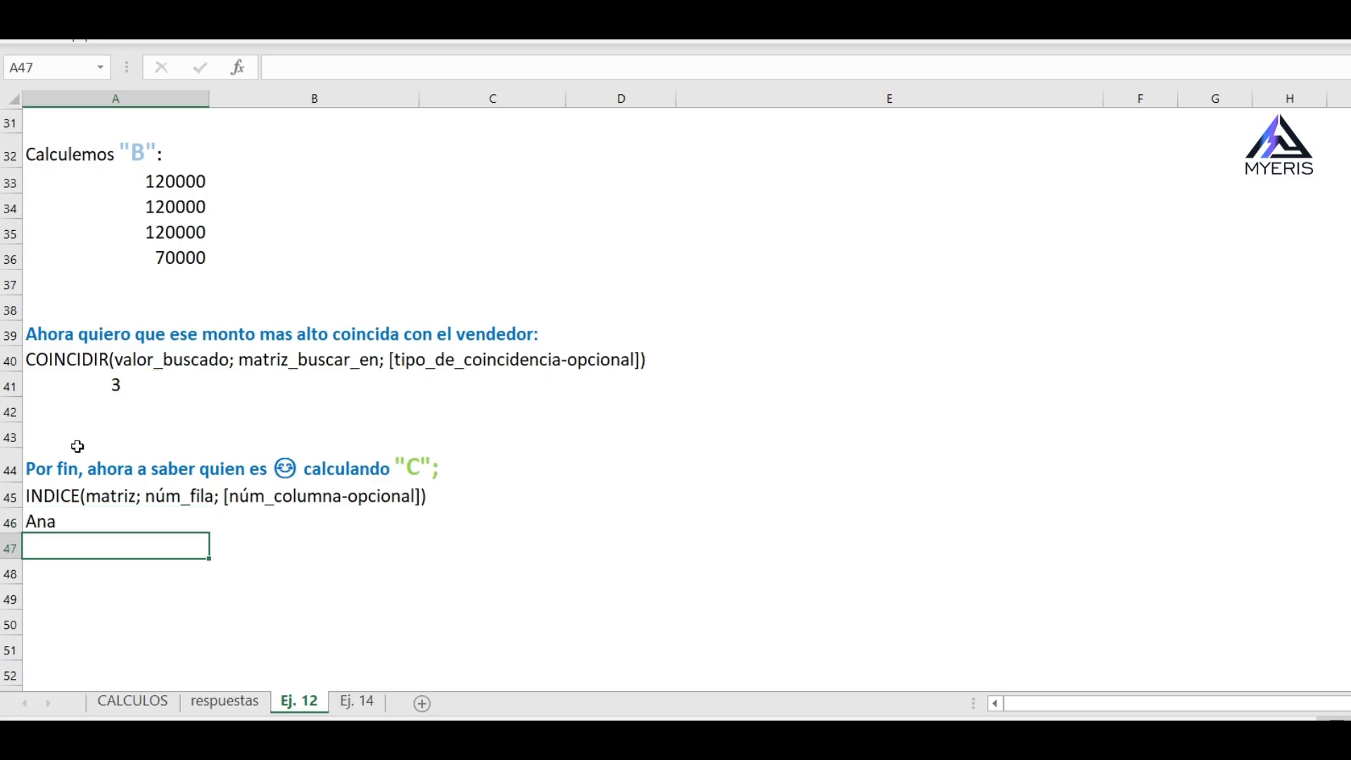
Review the INDICE result in A46 against the variables A, B and C of the summarised formula in A14
click(98, 521)
click(95, 576)
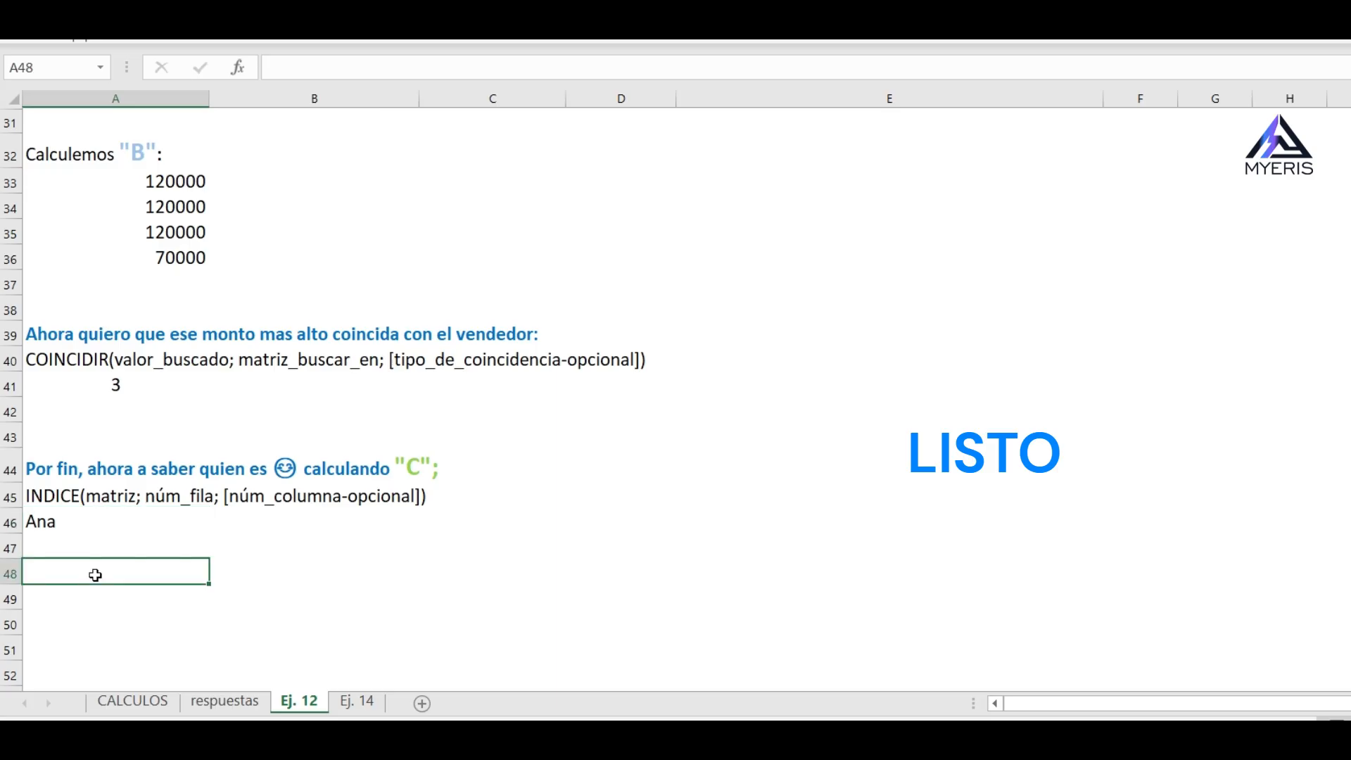
click(101, 522)
scroll(190, 425, up, 8)
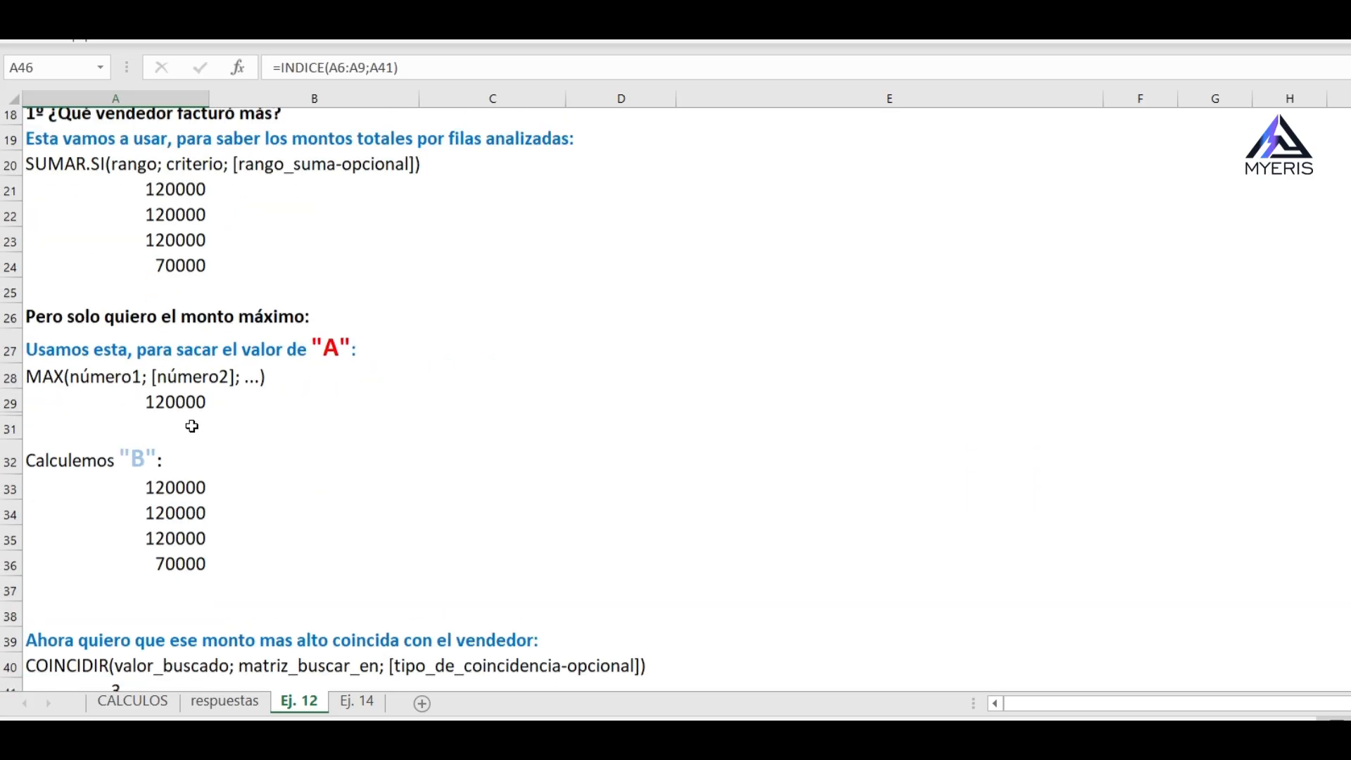
click(116, 326)
click(278, 326)
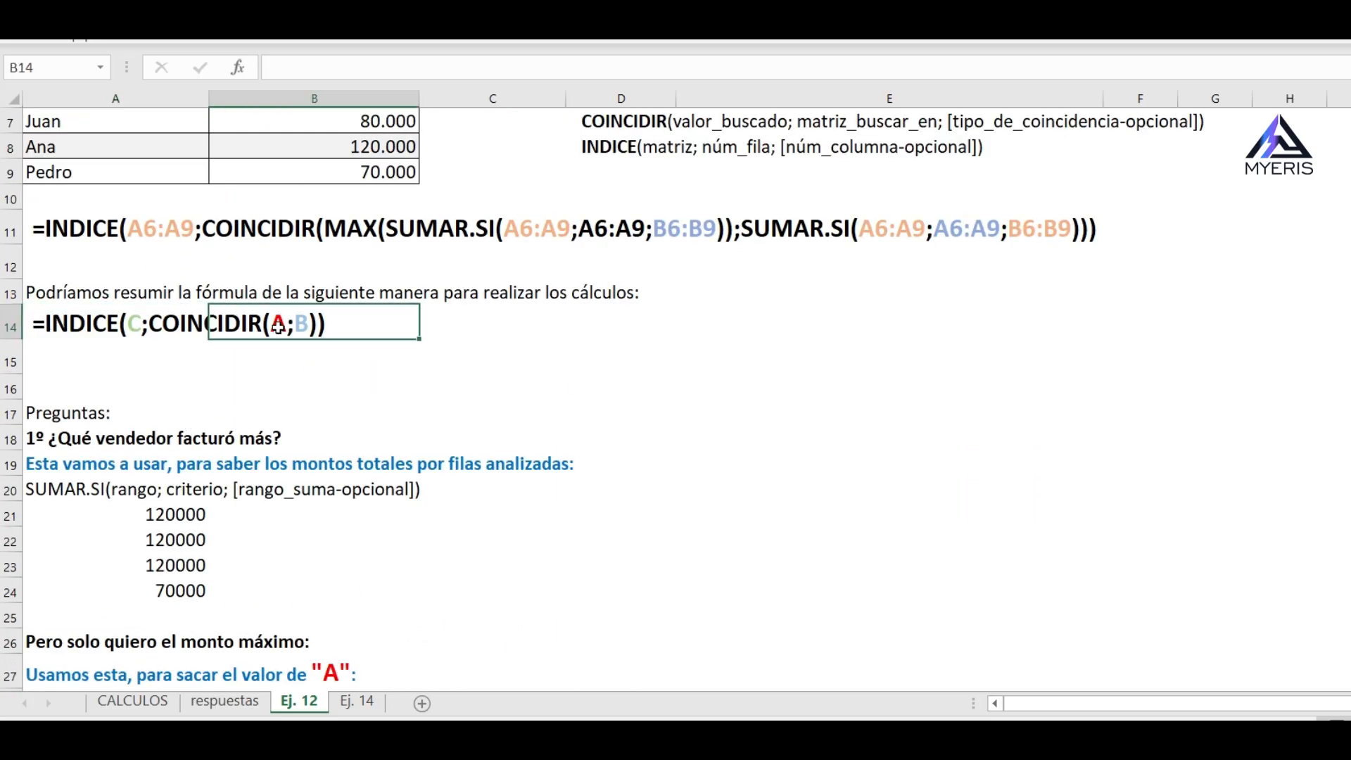
click(252, 360)
scroll(223, 378, down, 3)
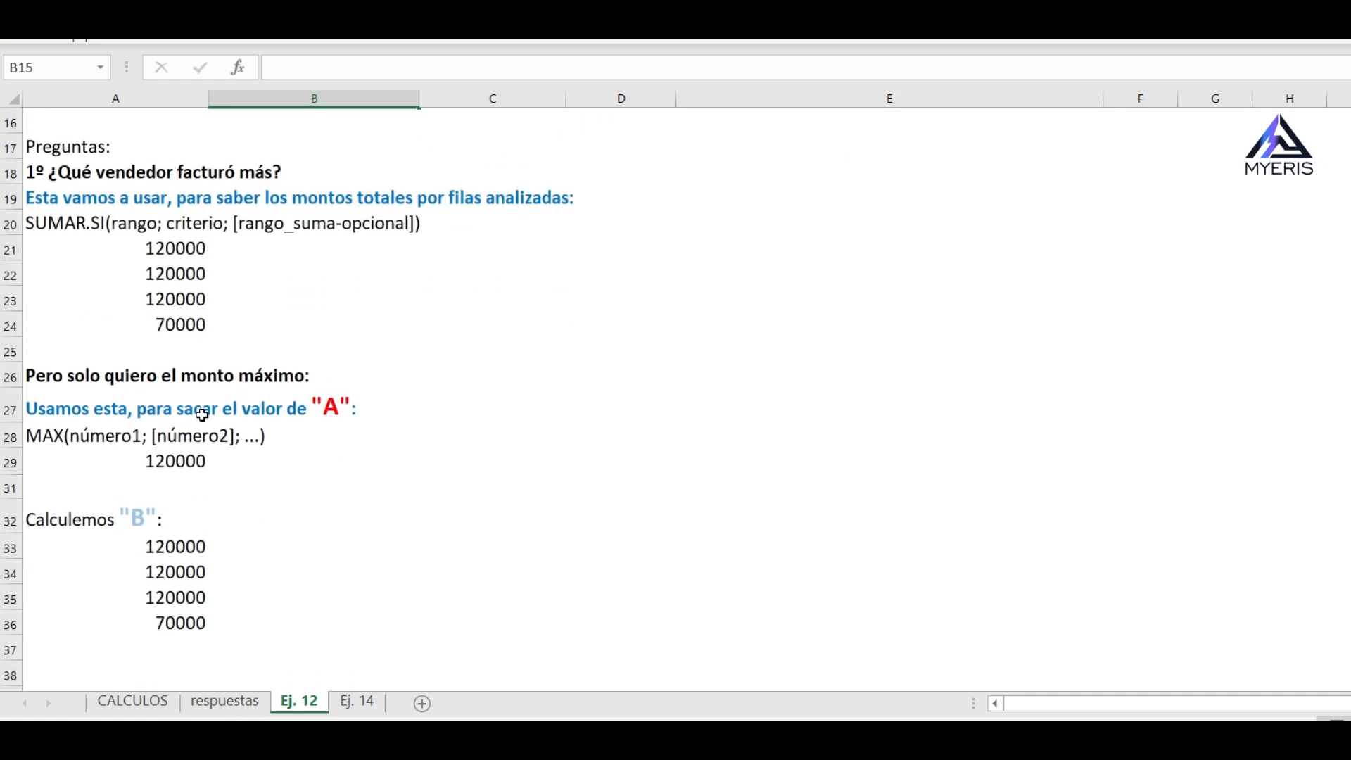
Check which cell the MAX formula in A29 refers to and copy the SUMAR.SI expression from A21 without the equals sign
click(169, 461)
double_click(168, 461)
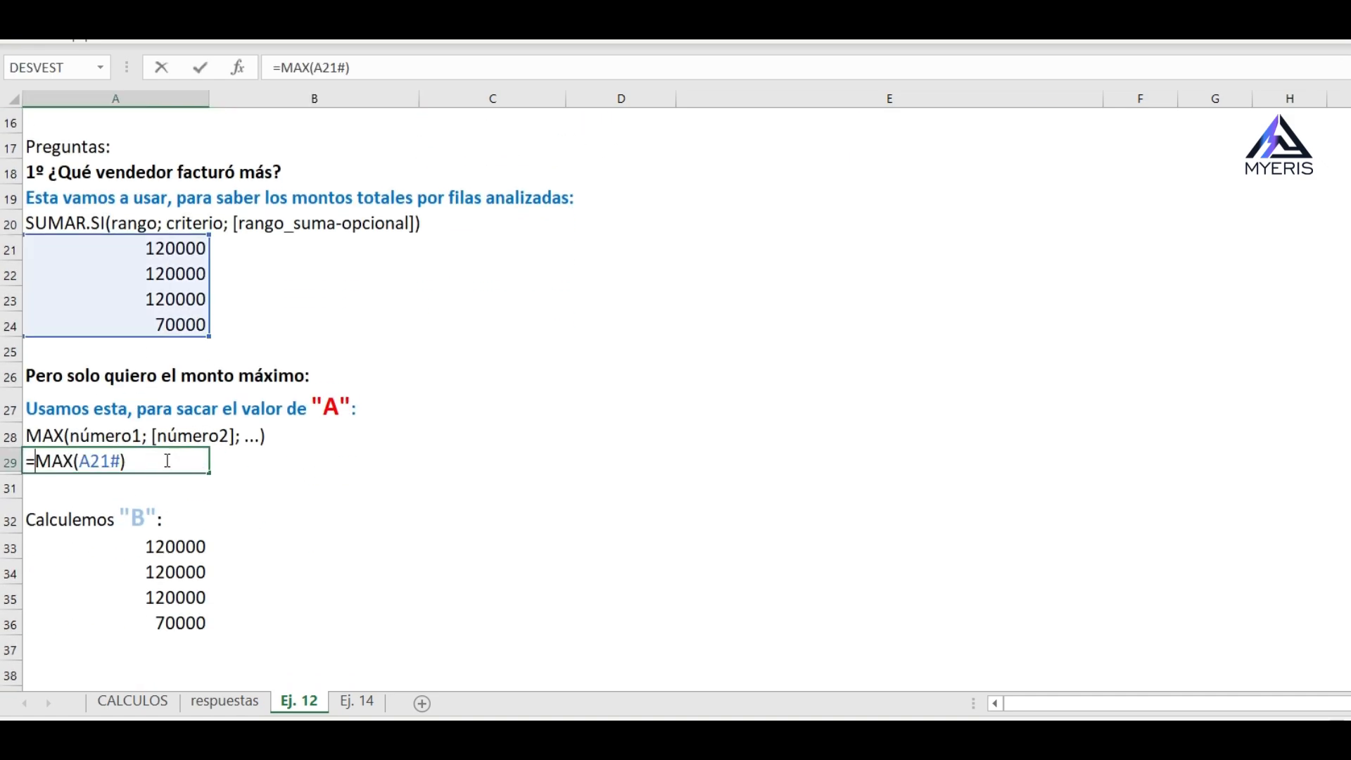
key(Escape)
key(Up)
key(Up)
key(Up)
key(Up)
key(Up)
key(Up)
key(Up)
key(Up)
key(F2)
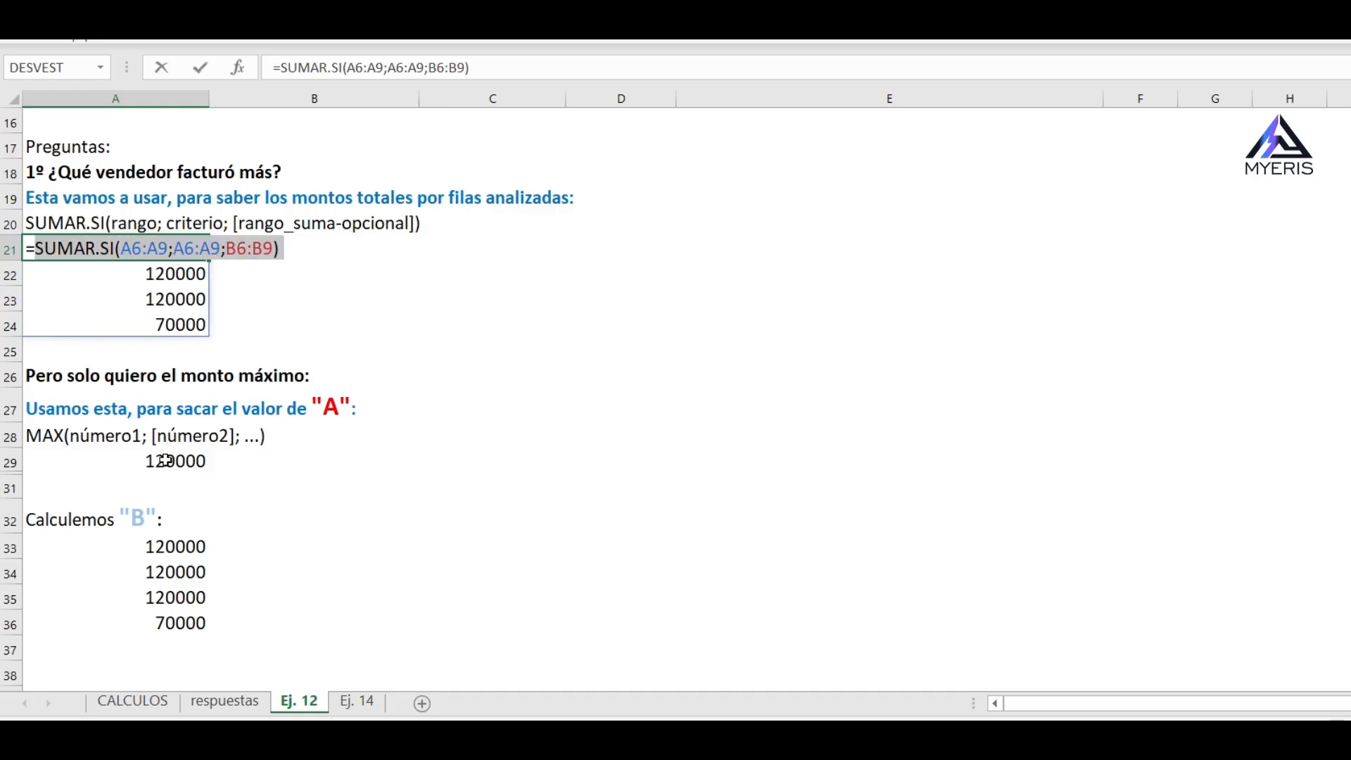
key(Escape)
Replace the A21# reference inside the A29 MAX formula with SUMAR.SI(A6:A9;A6:A9;B6:B9)
click(166, 461)
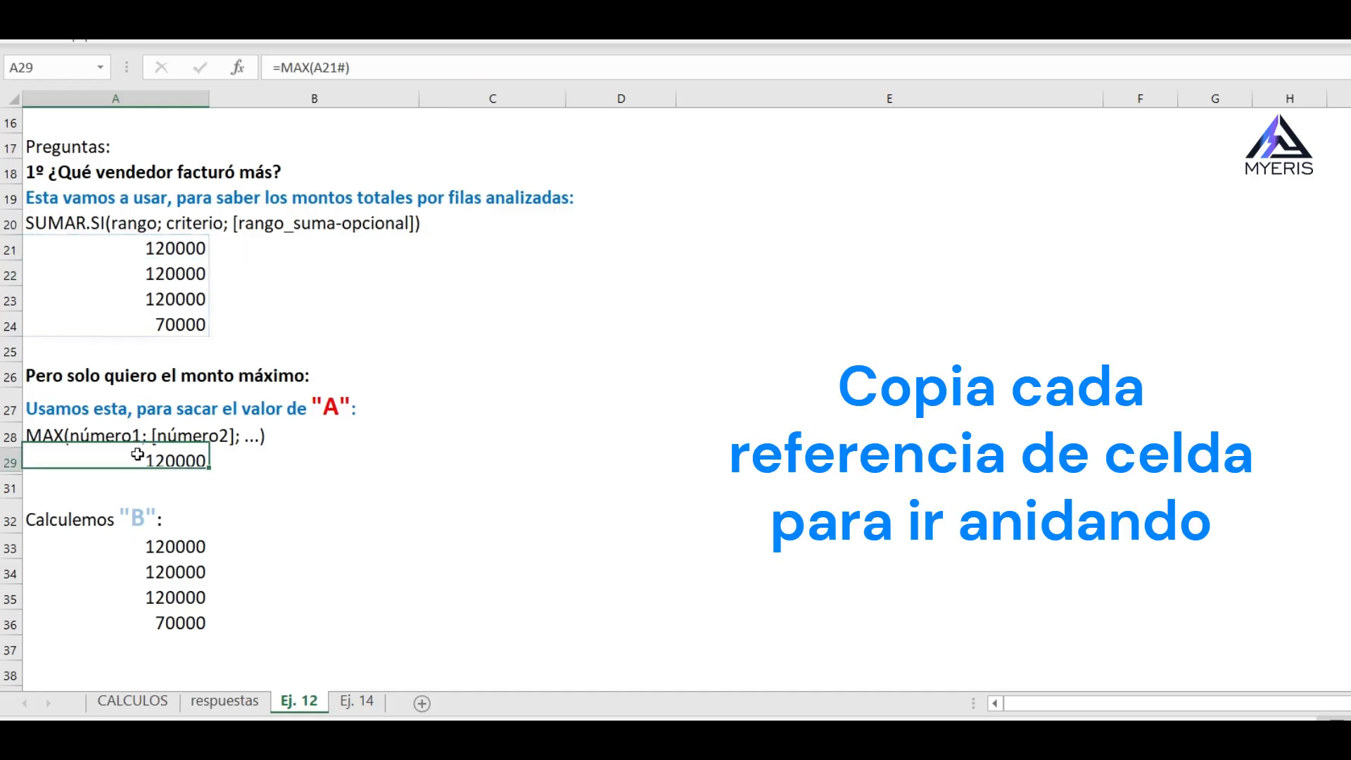
double_click(168, 461)
key(Delete)
key(Delete)
key(Delete)
key(Delete)
text(SUMAR.SI(A6:A9;A6:A9;B6:B9))
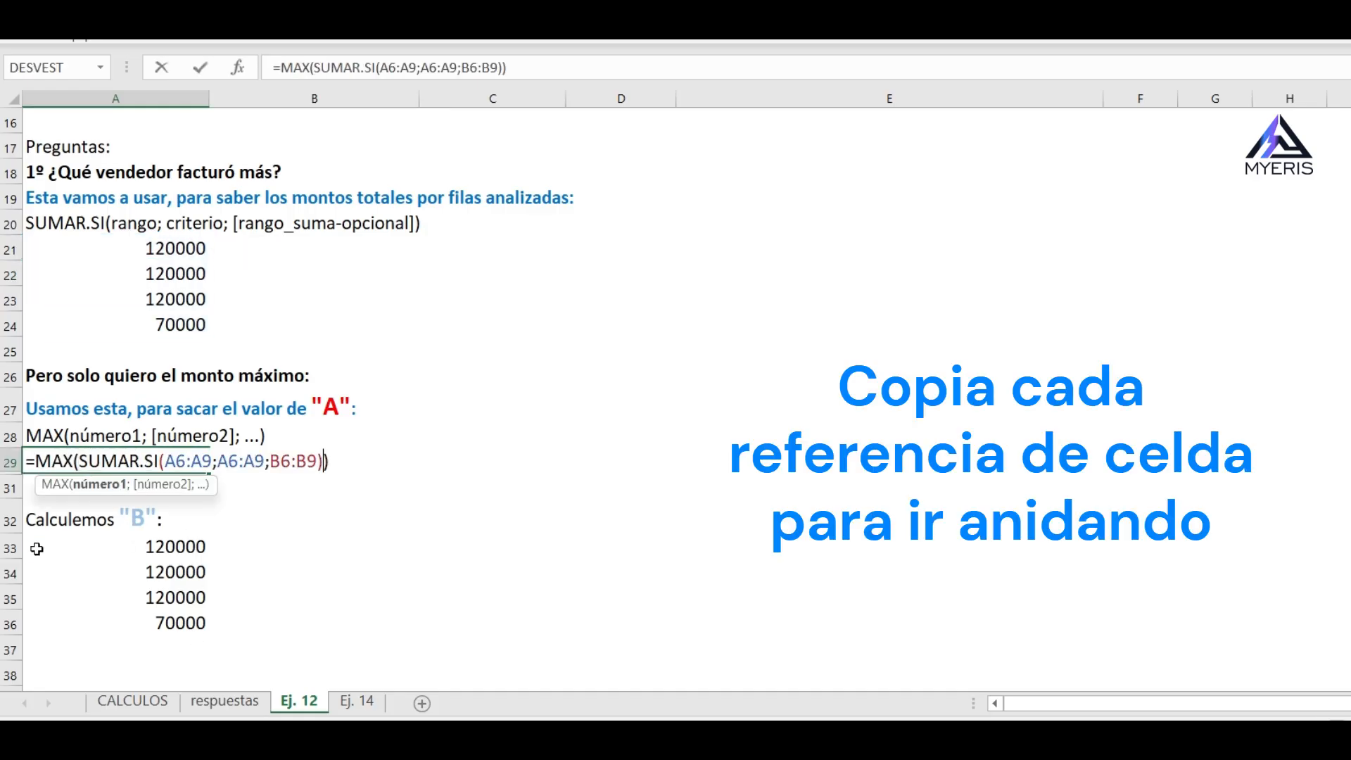
key(Return)
Replace variable A in the summarised A14 formula with A29's expression, MAX(SUMAR.SI(A6:A9;A6:A9;B6:B9))
click(109, 454)
scroll(111, 471, down, 1)
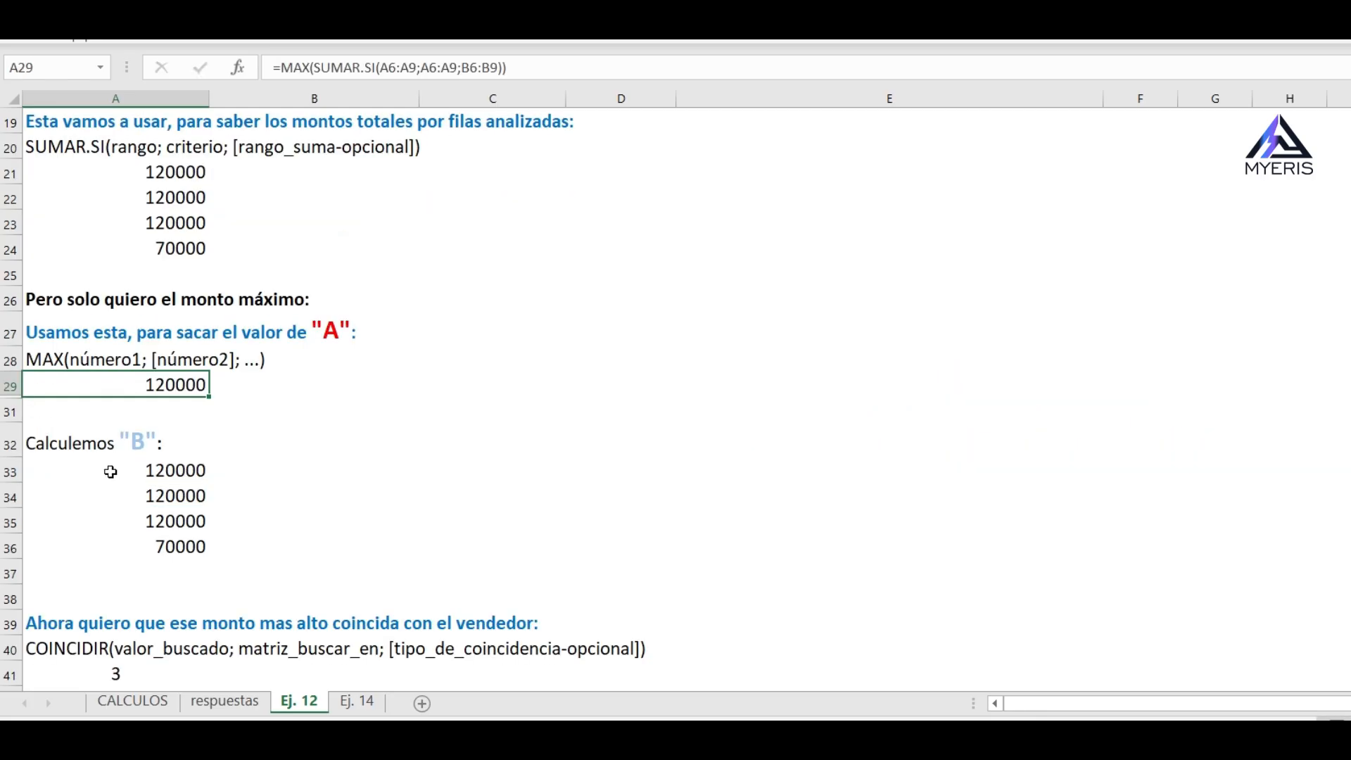
scroll(111, 471, up, 3)
double_click(54, 246)
click(268, 243)
key(Delete)
text(MAX(SUMAR.SI(A6:A9;A6:A9;B6:B9)))
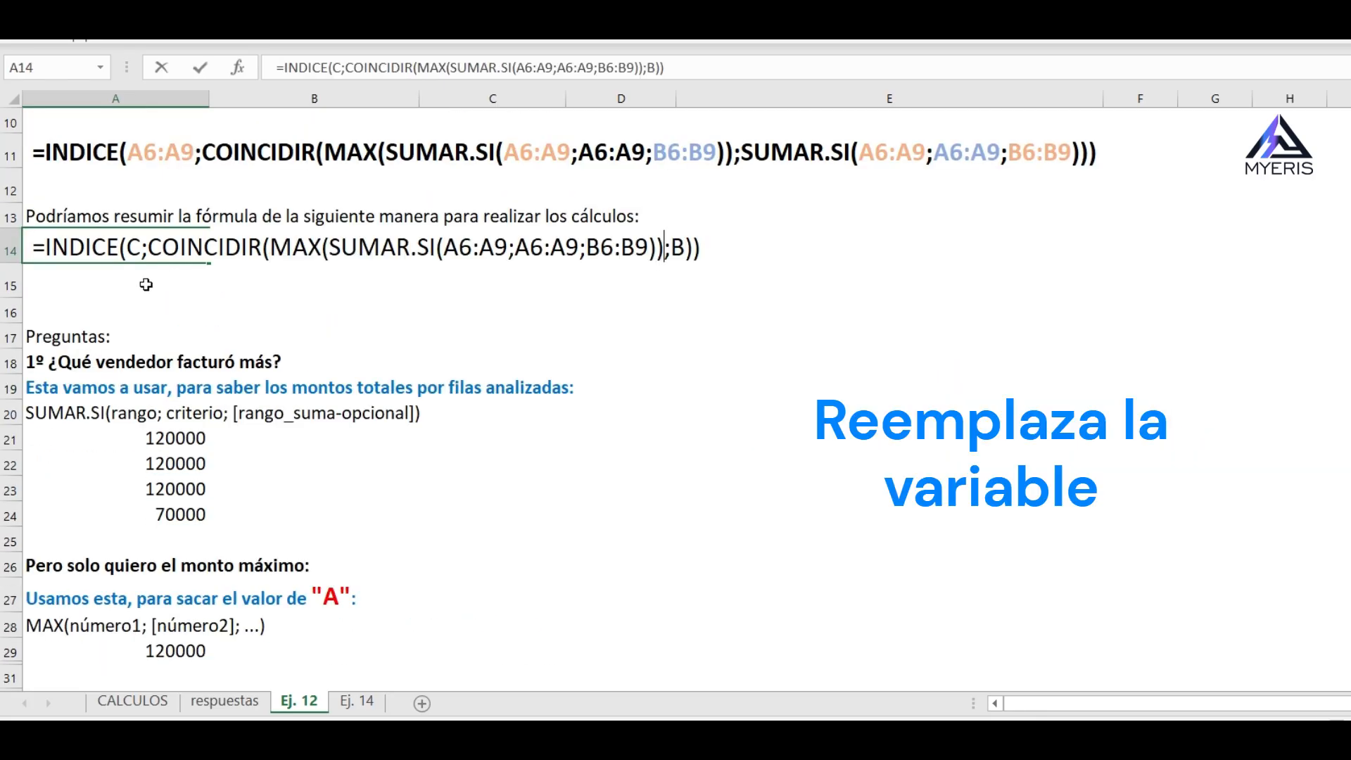
key(Return)
Copy the SUMAR.SI expression of value "B" from A33 without the equals sign
scroll(379, 303, down, 4)
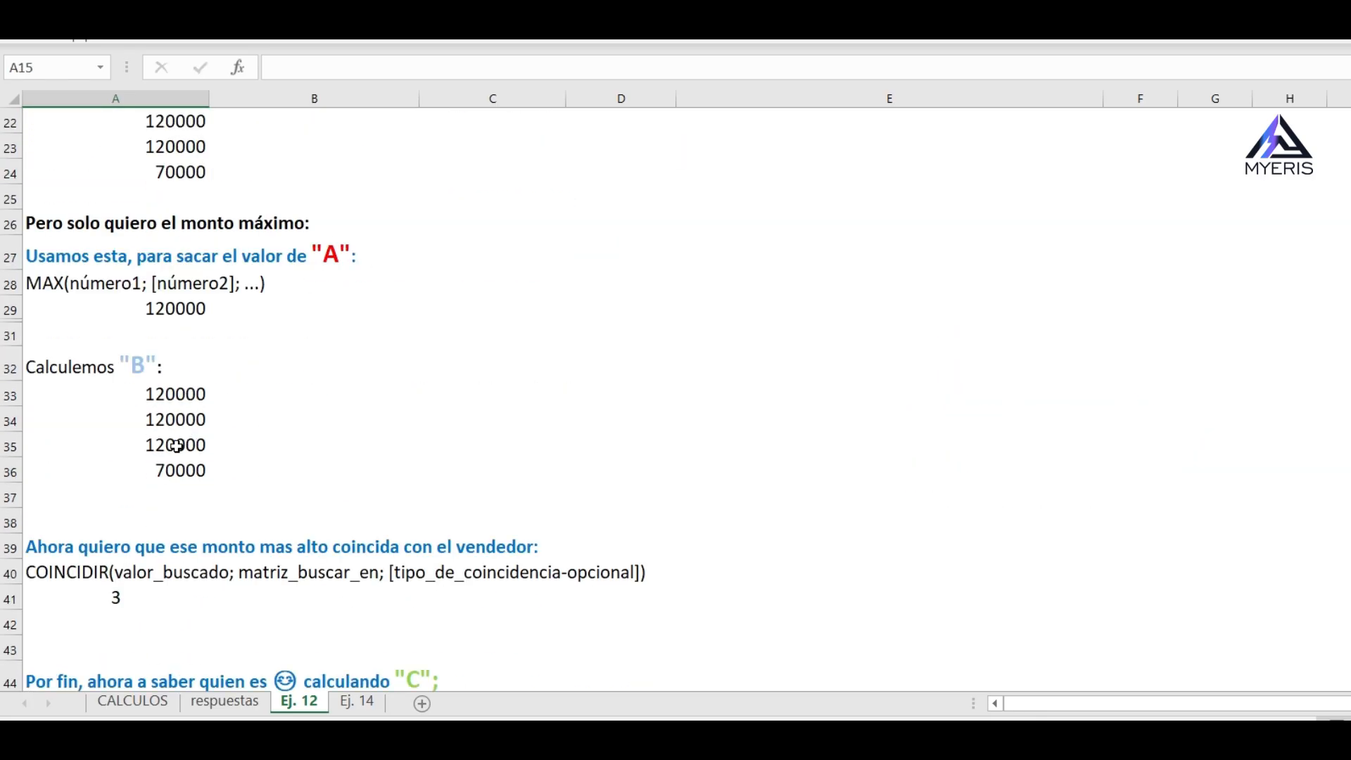
click(139, 392)
double_click(135, 394)
key(shift+End)
key(ctrl+c)
key(Return)
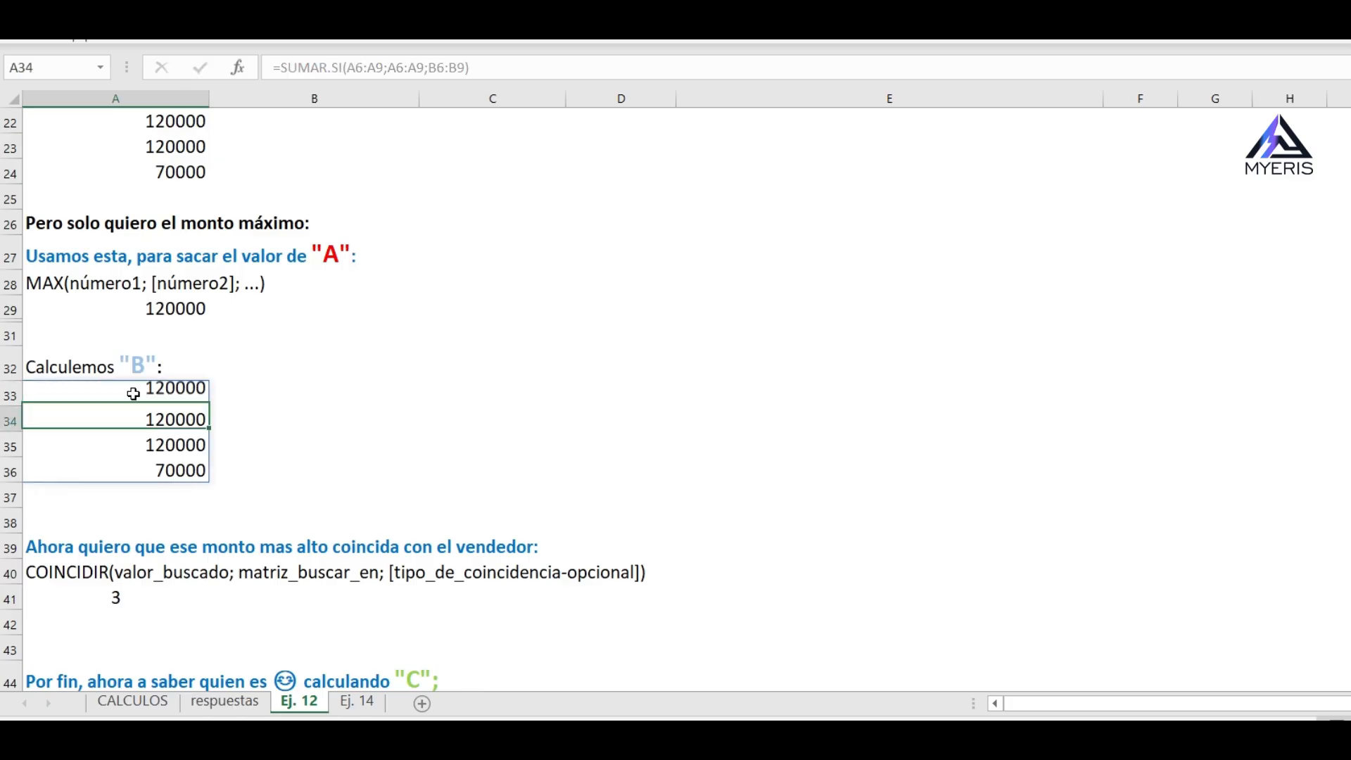
Replace variable B in the A14 formula with the copied SUMAR.SI(A6:A9;A6:A9;B6:B9)
scroll(91, 367, up, 5)
double_click(70, 324)
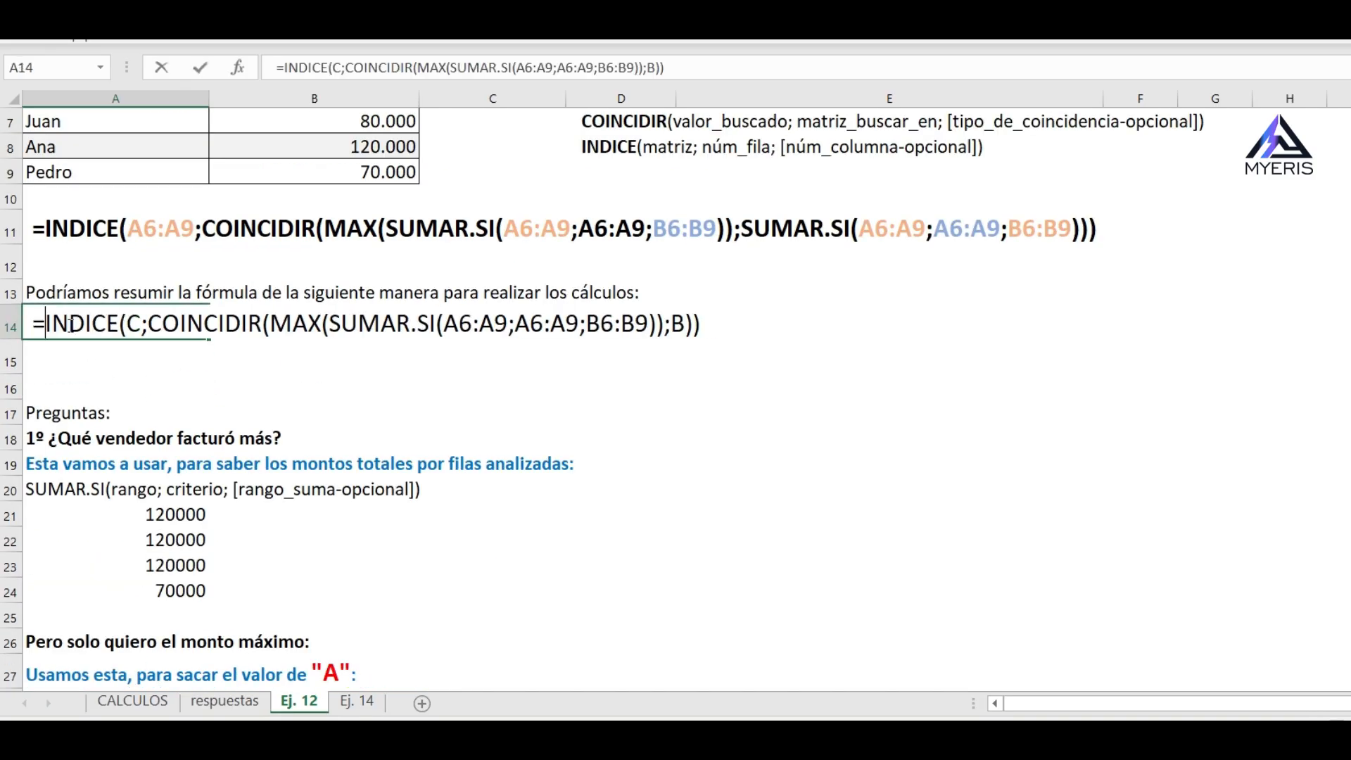
click(668, 323)
key(Delete)
key(ctrl+v)
key(Return)
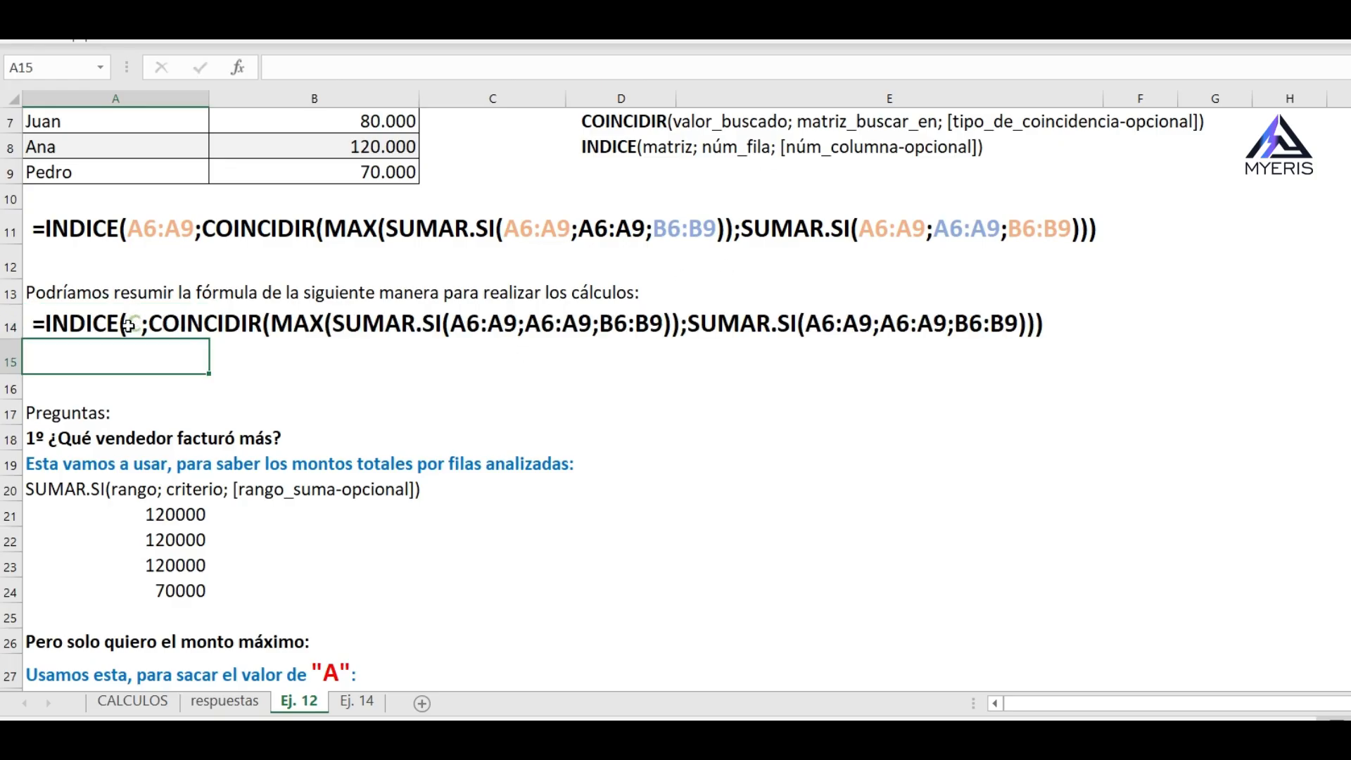
Replace variable C in the A14 INDICE formula with the vendor range A6:A9 and enter the formula
scroll(126, 331, up, 1)
double_click(71, 400)
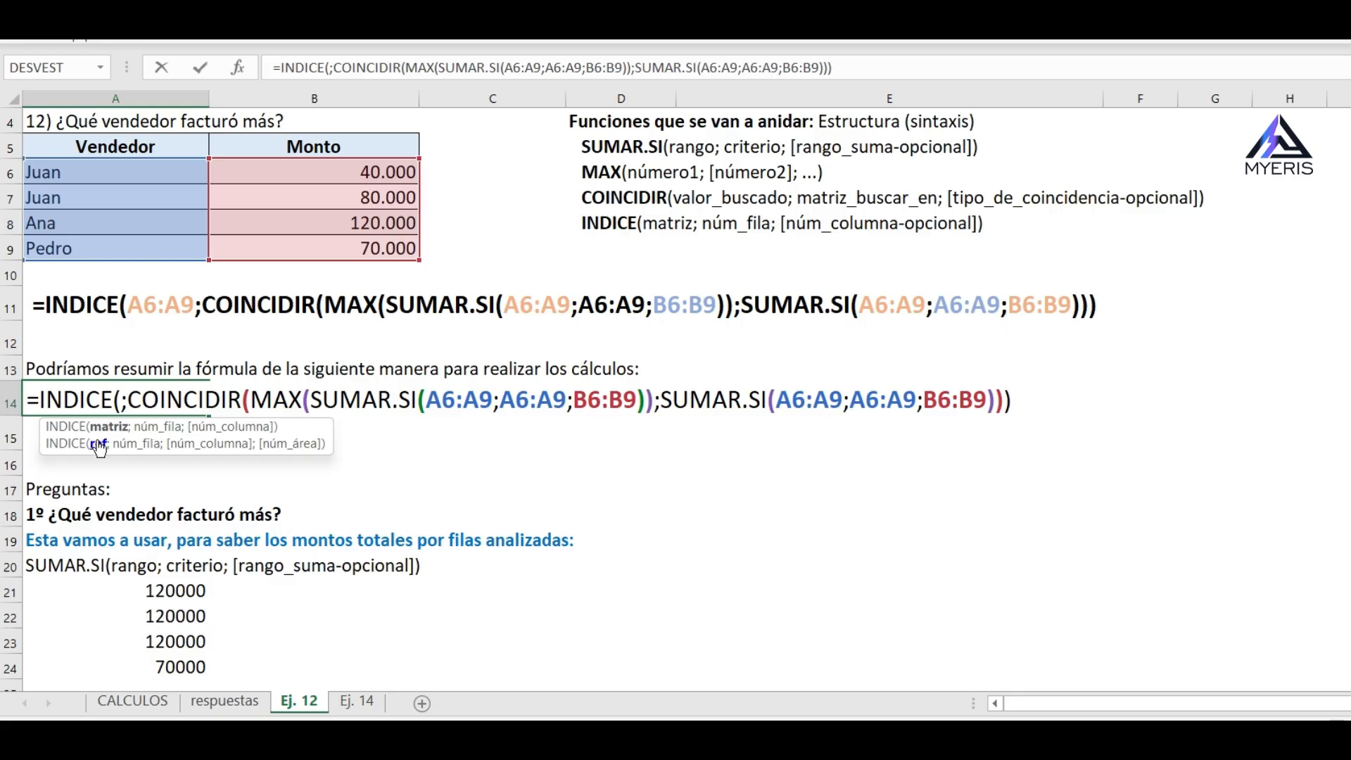
drag(100, 173, 97, 260)
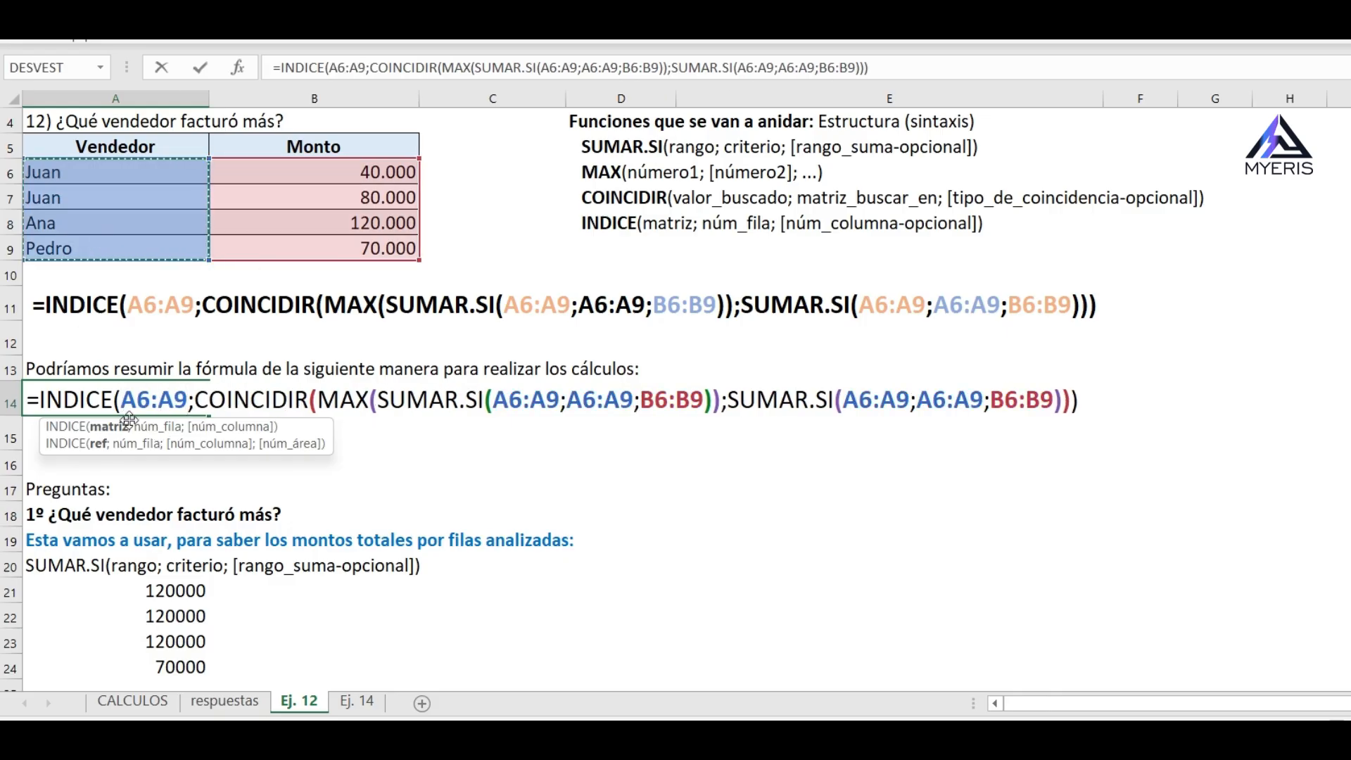
key(Return)
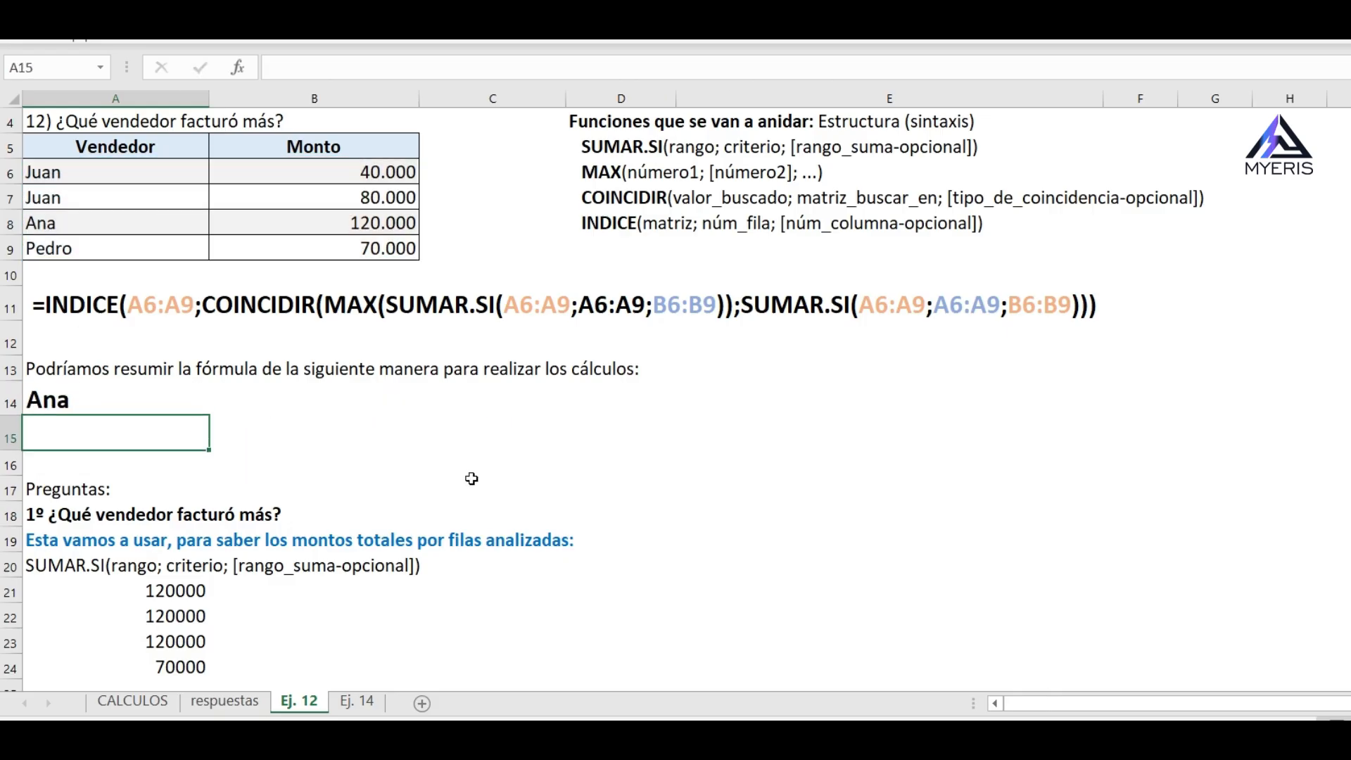
Fill the top-billing vendor's row A8:B8 and the result cell A14 with the same green colour
click(117, 403)
drag(105, 223, 394, 223)
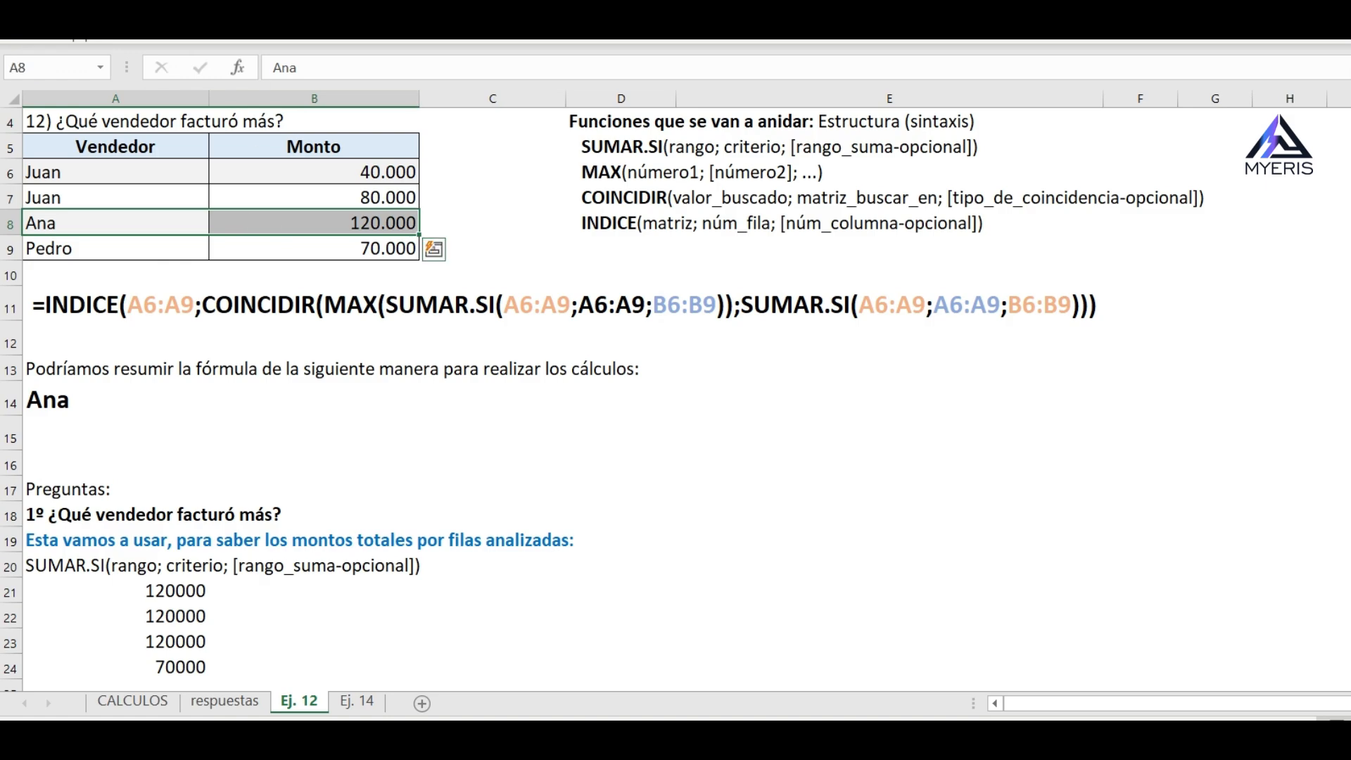
click(357, 12)
click(496, 111)
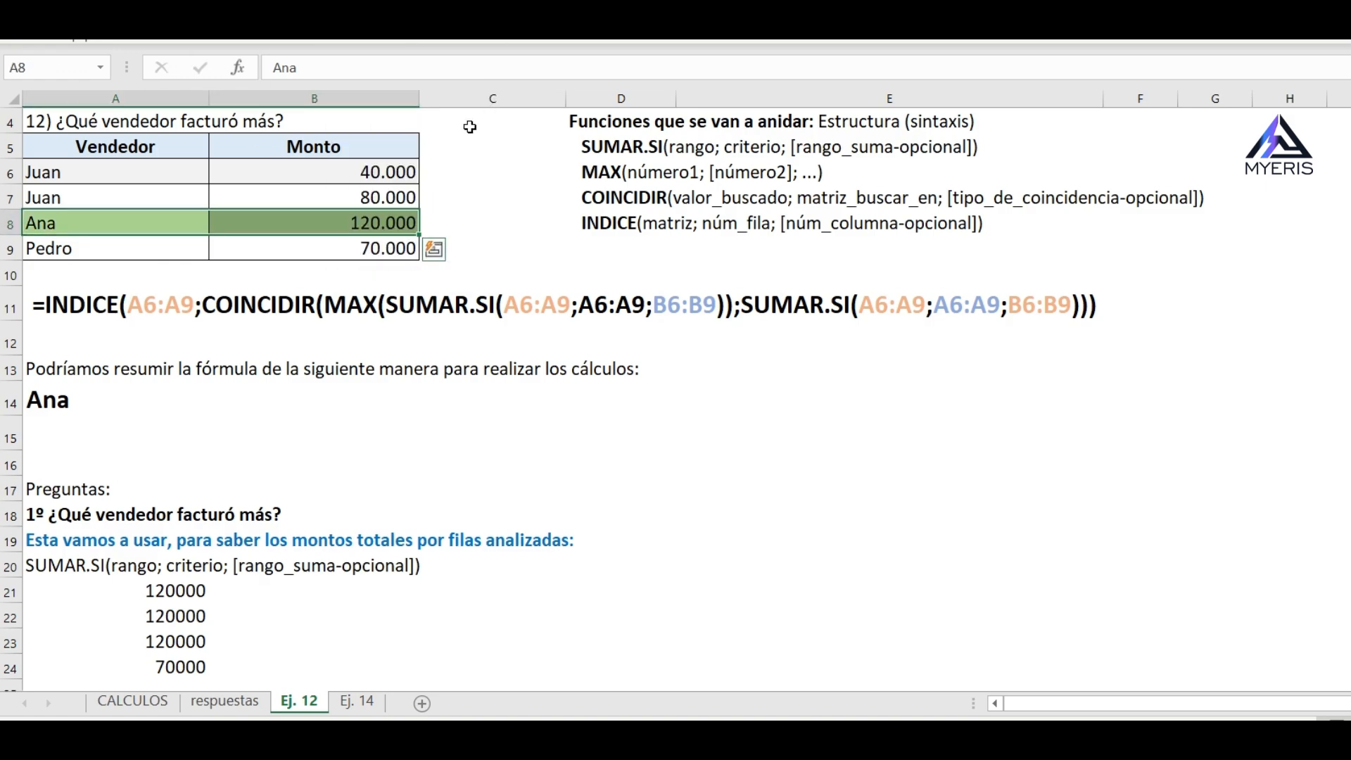
click(112, 405)
key(F4)
click(704, 480)
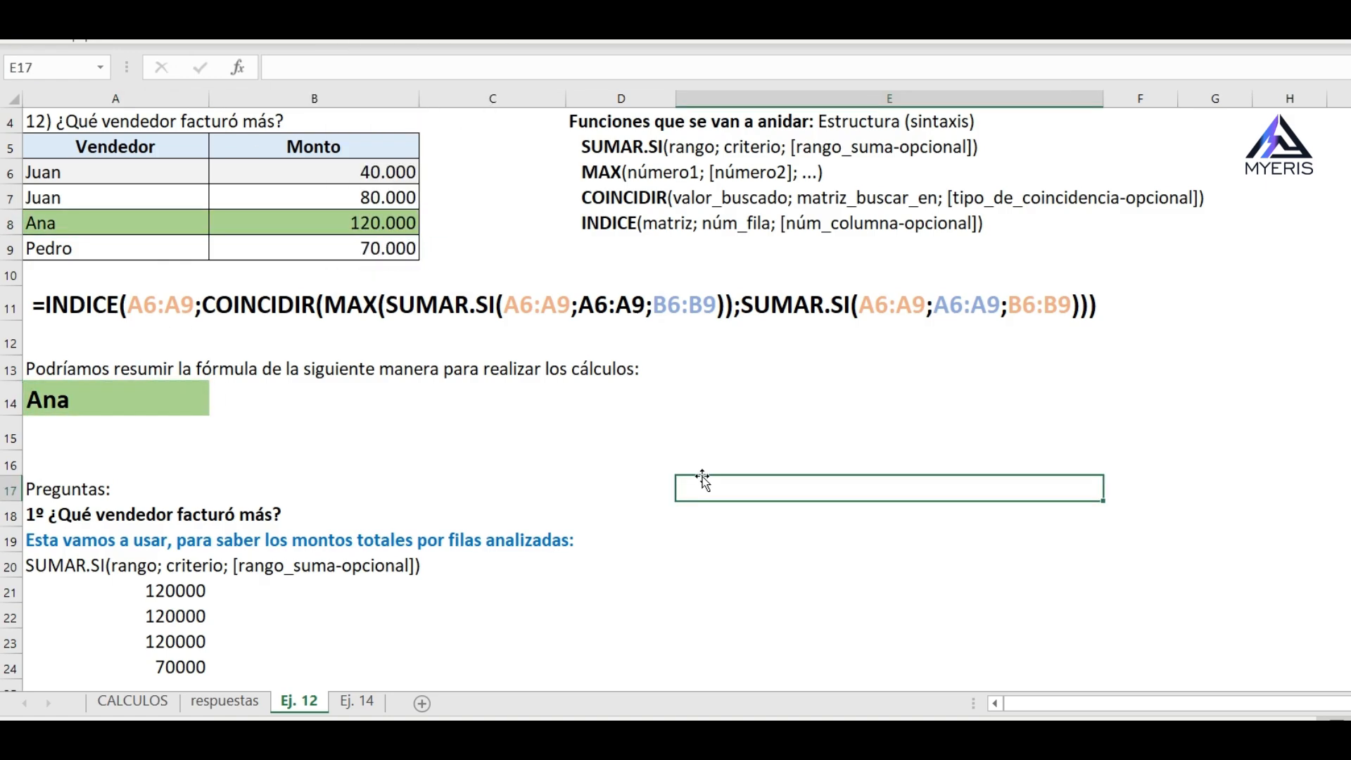
drag(60, 305, 902, 304)
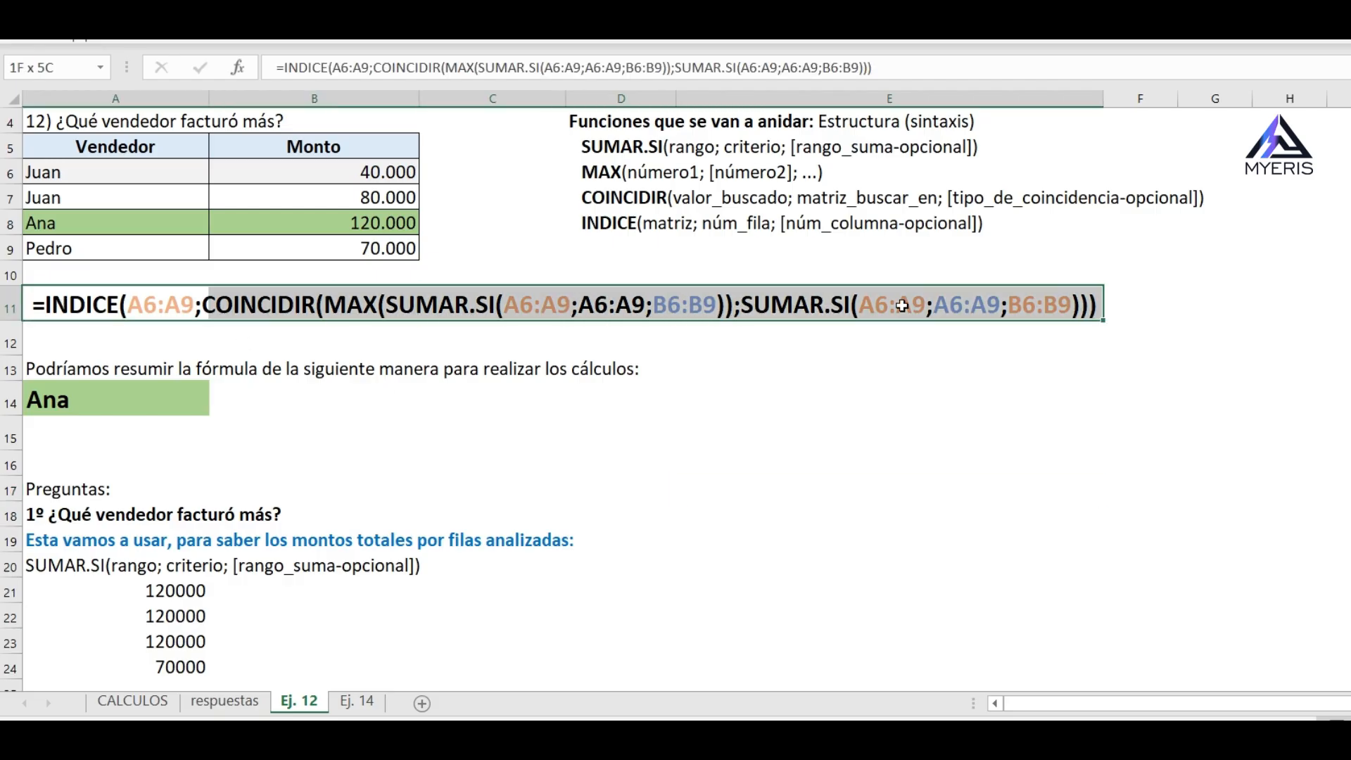
scroll(883, 406, up, 1)
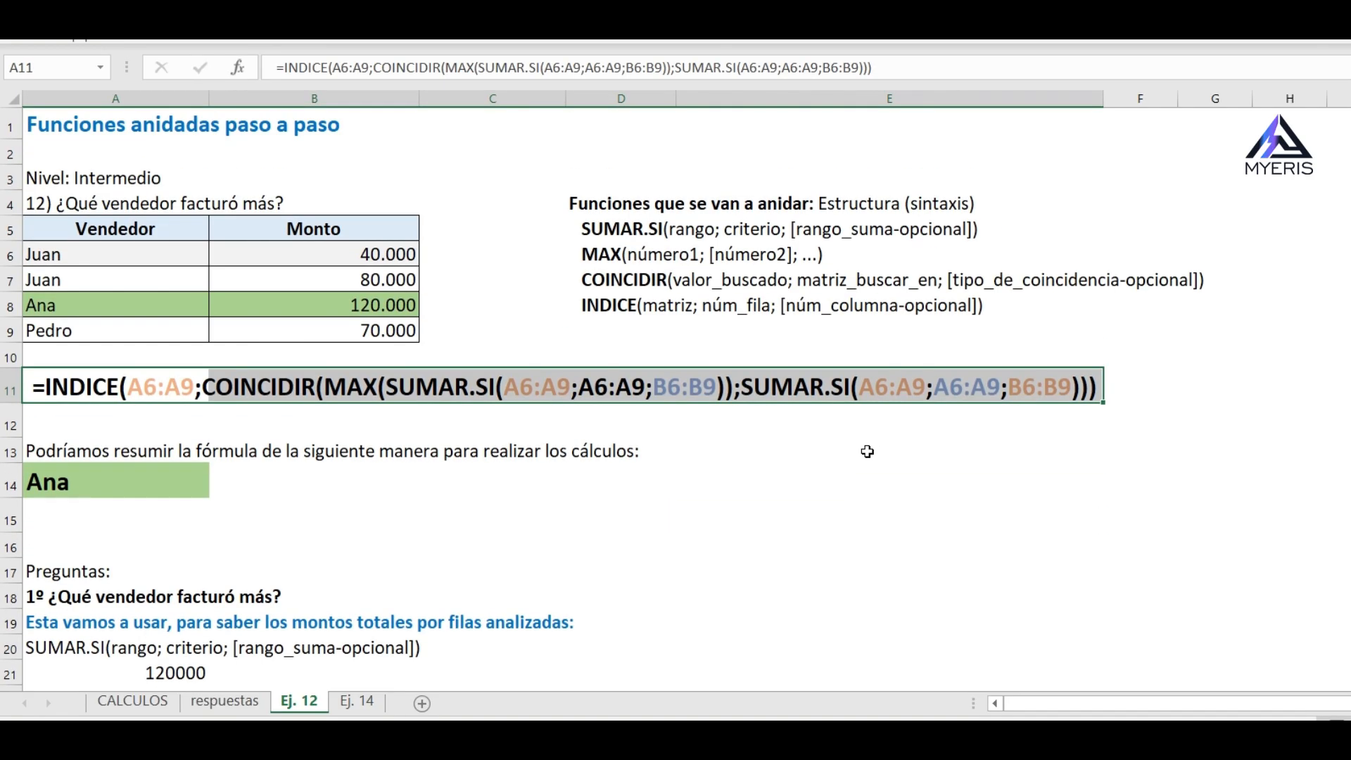